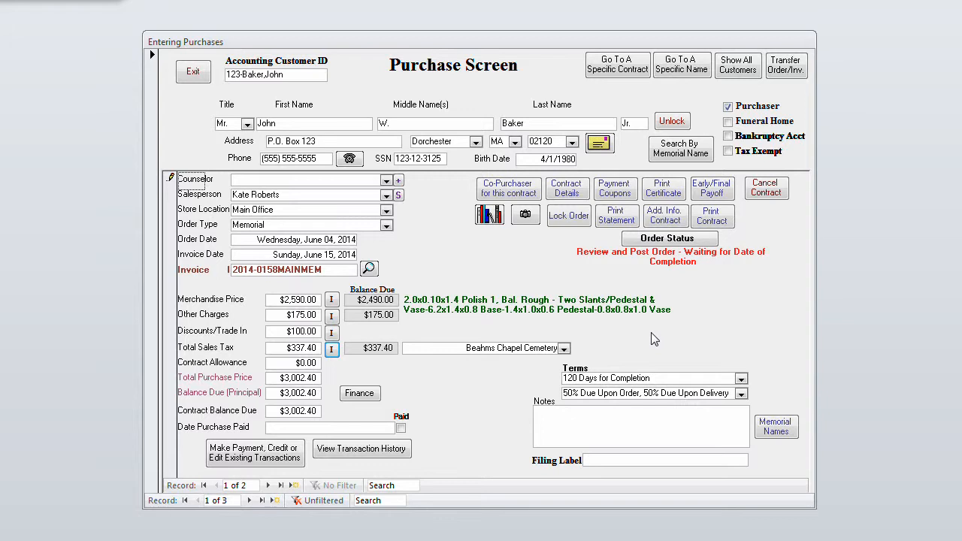
# Review the itemized merchandise list and the itemized other charges of the purchase, saving and closing each list
pyautogui.click(332, 299)
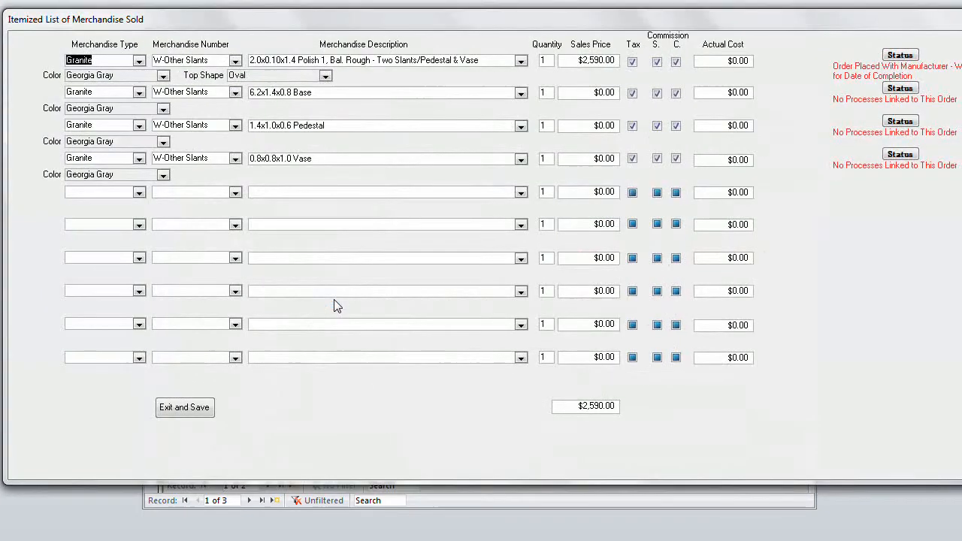
pyautogui.click(612, 62)
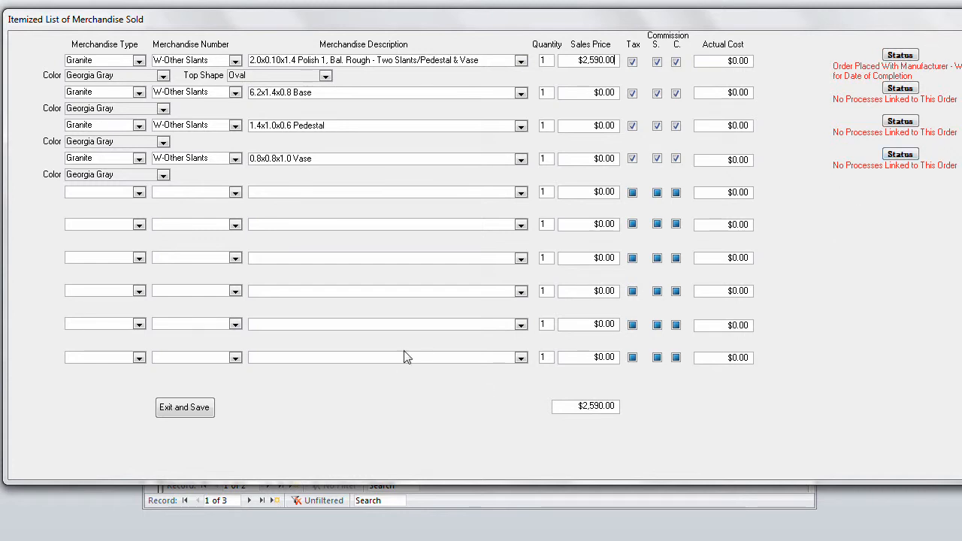
pyautogui.click(199, 409)
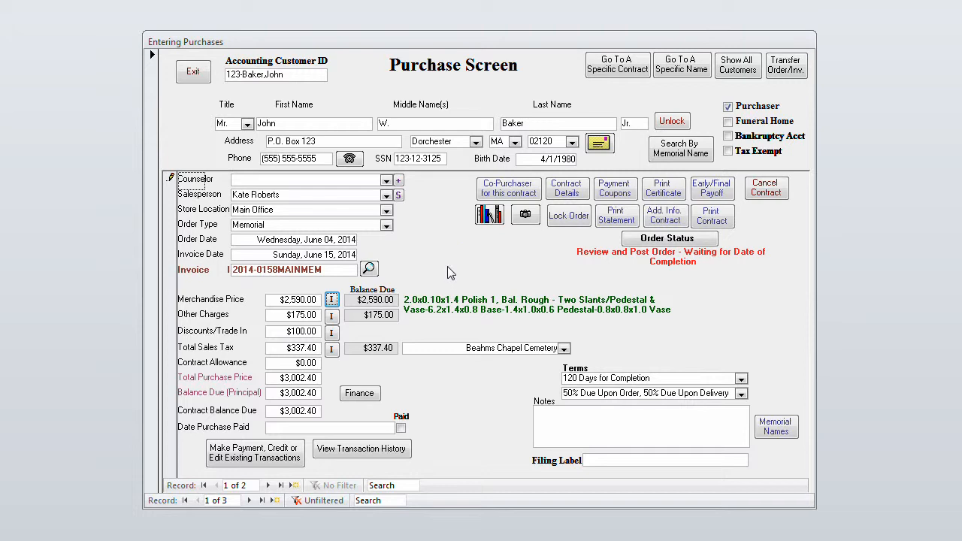
pyautogui.click(332, 316)
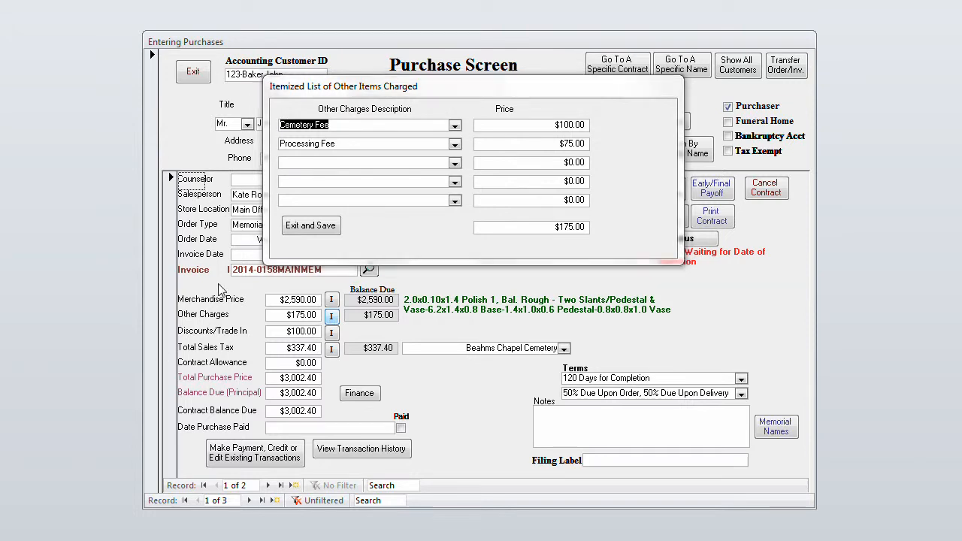
pyautogui.click(318, 223)
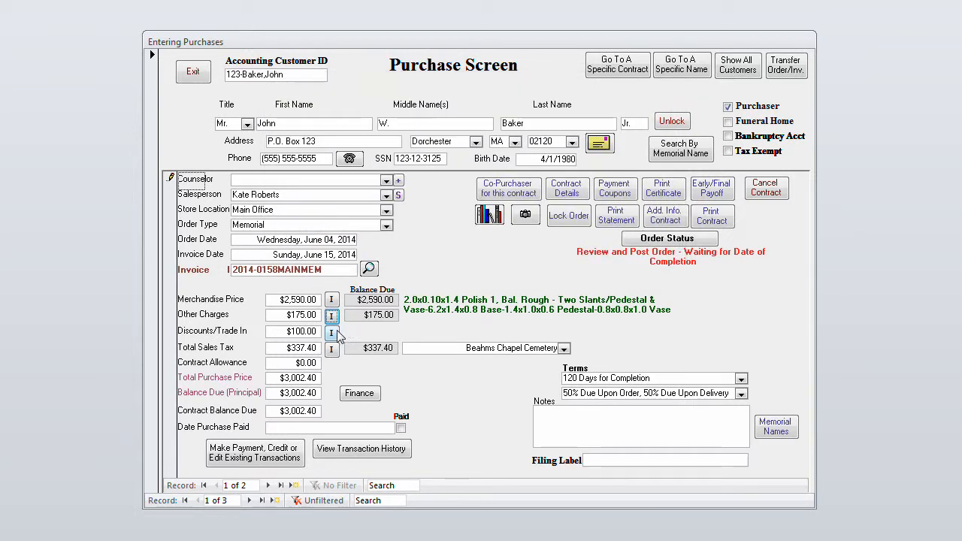
# Review the order's discount details, including the discount types available for the first discount line
pyautogui.click(333, 333)
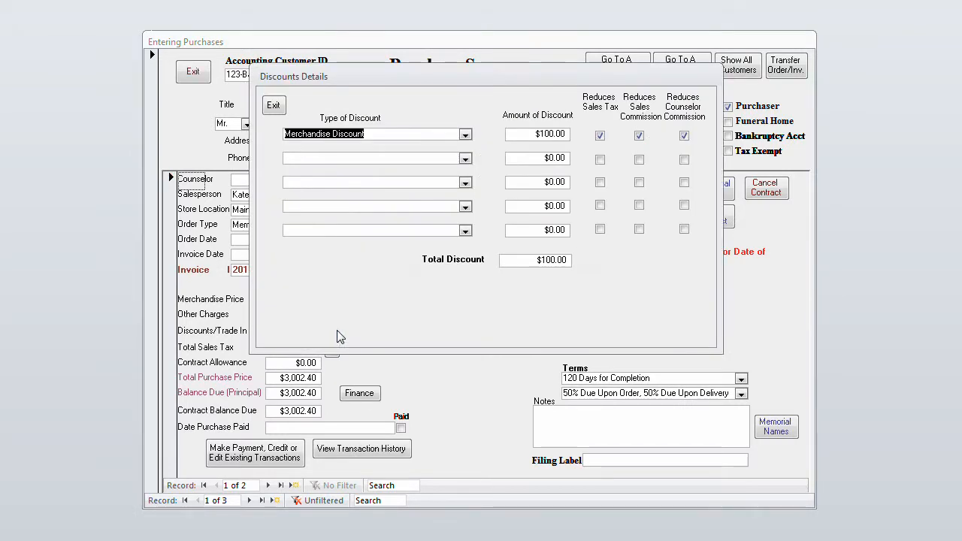
pyautogui.click(465, 135)
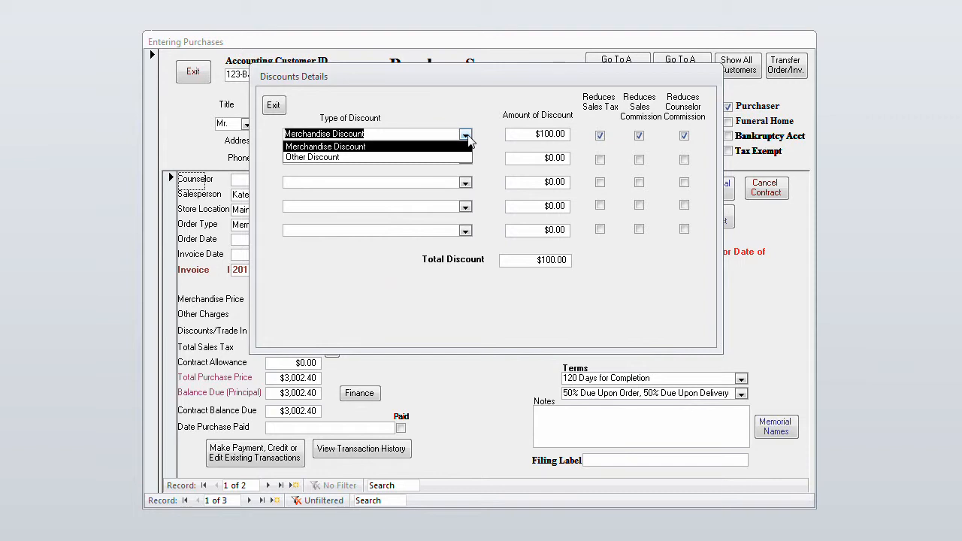
pyautogui.click(466, 136)
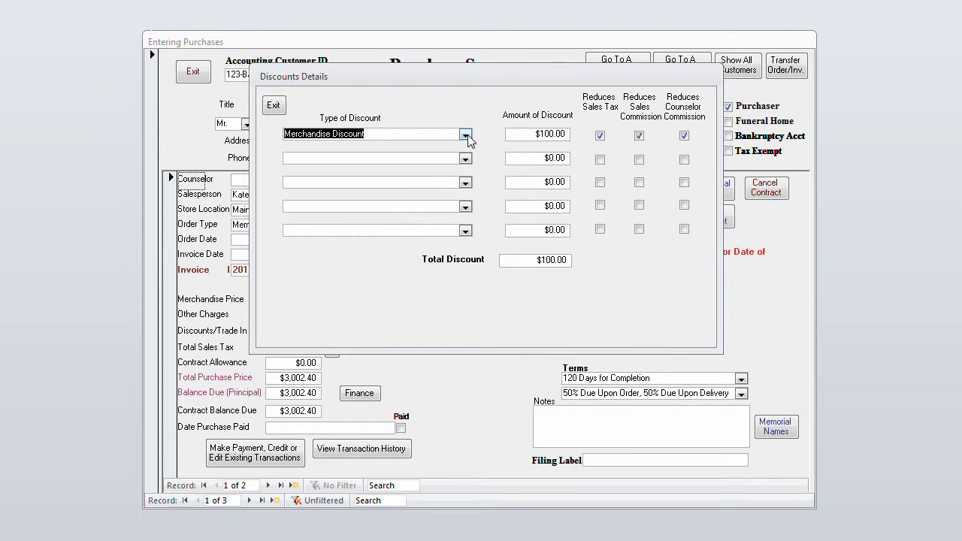
pyautogui.click(425, 133)
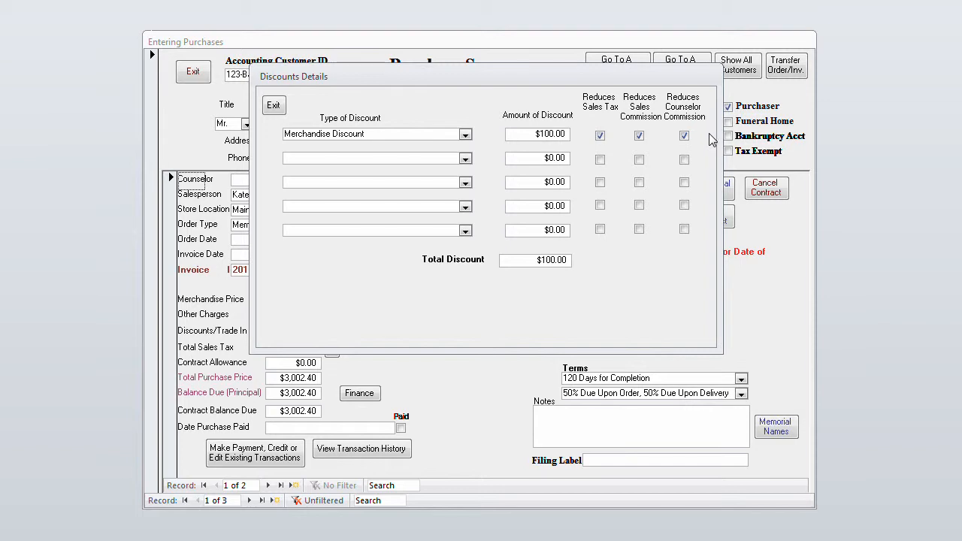
pyautogui.click(273, 105)
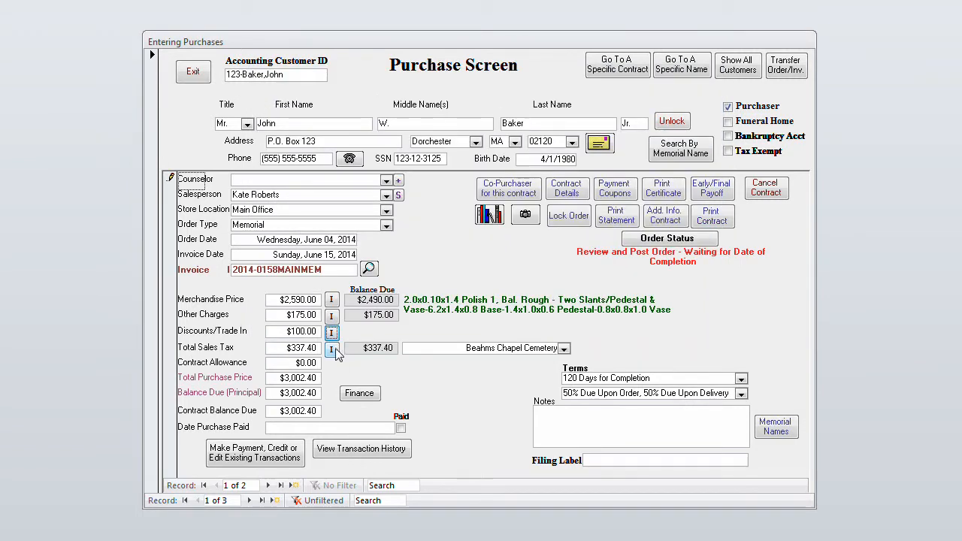
# Examine the list of destination cemeteries and the itemized sales tax for the current destination
pyautogui.click(563, 349)
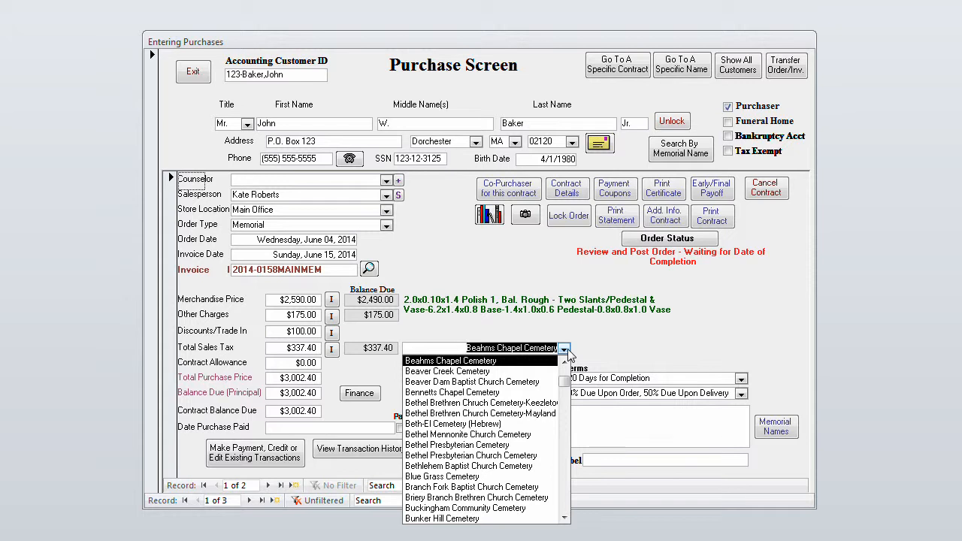
pyautogui.click(333, 351)
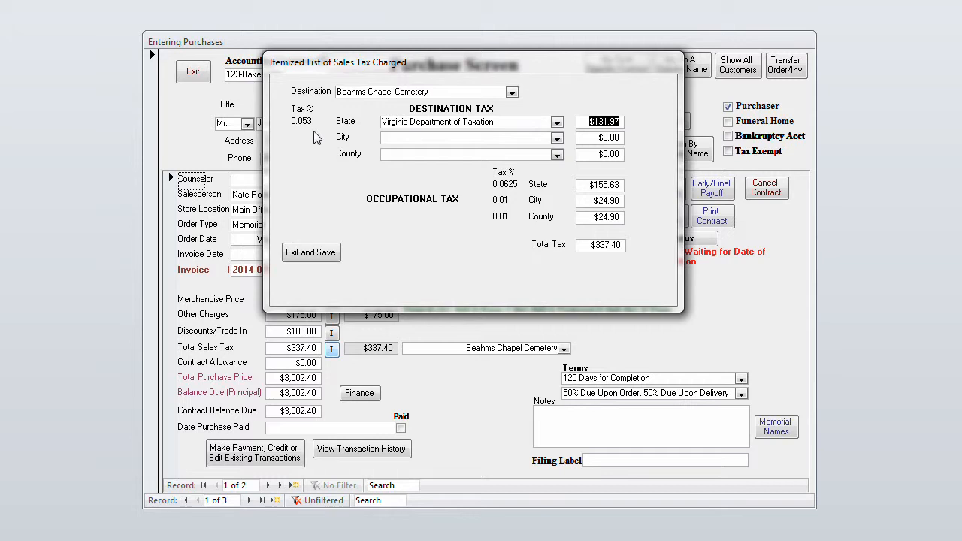
pyautogui.click(621, 122)
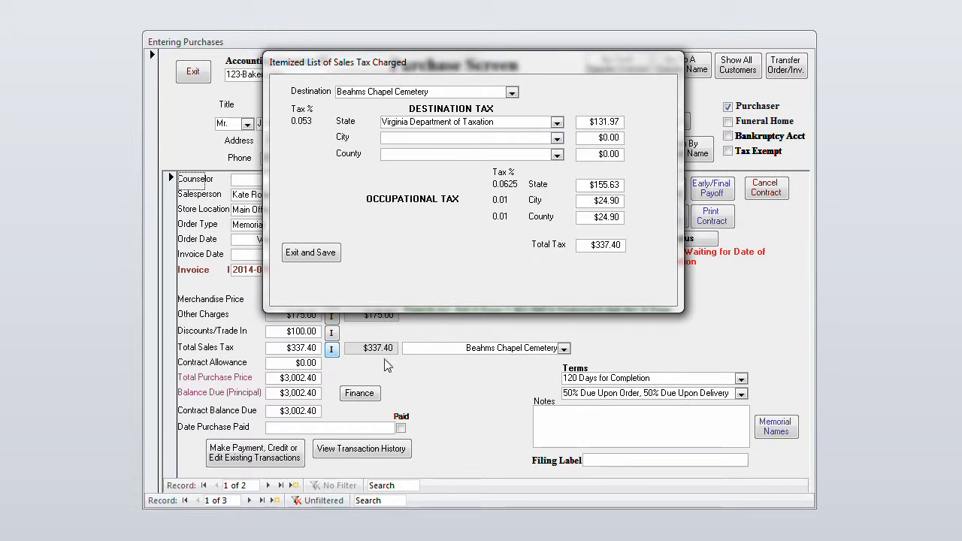
pyautogui.click(322, 257)
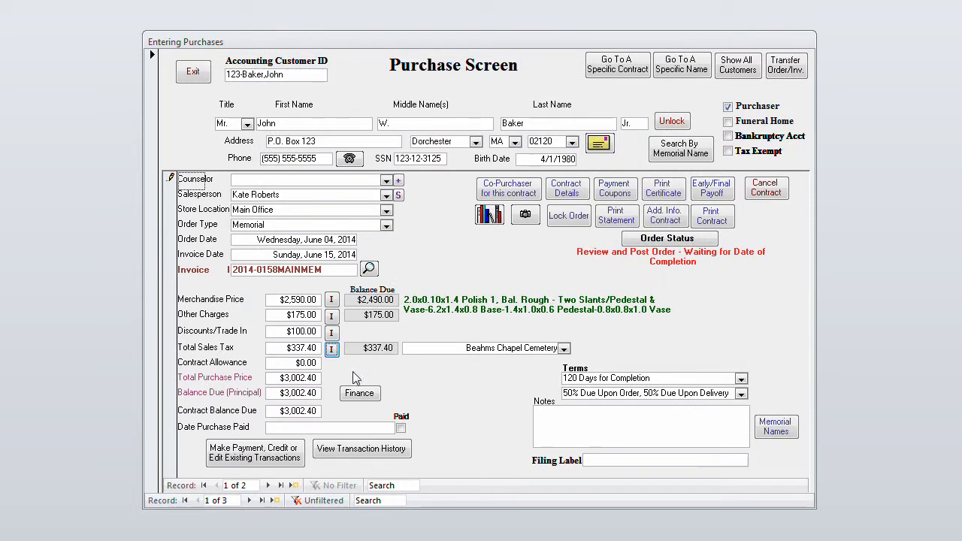
# Change the sales tax destination to Bunker Hill Cemetery and review its itemized sales tax
pyautogui.click(563, 348)
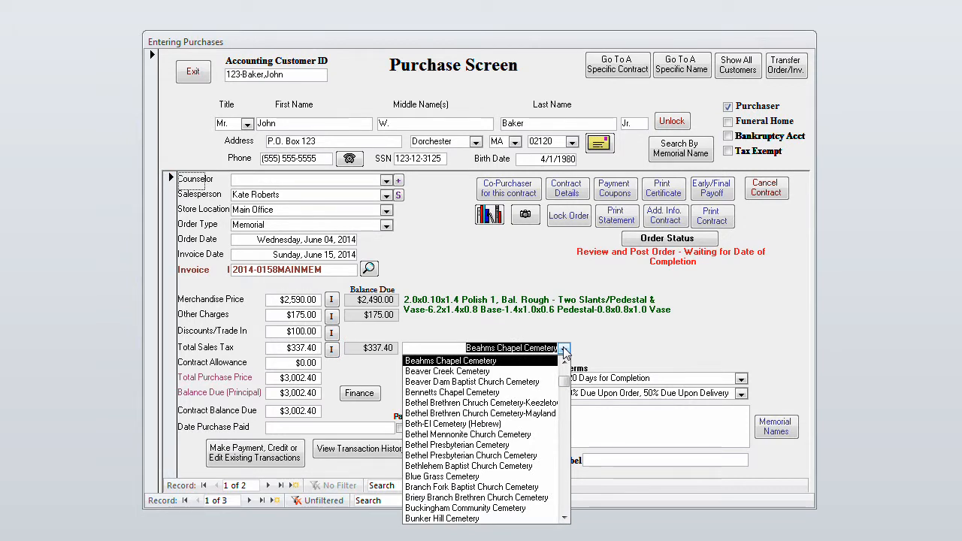
pyautogui.click(496, 520)
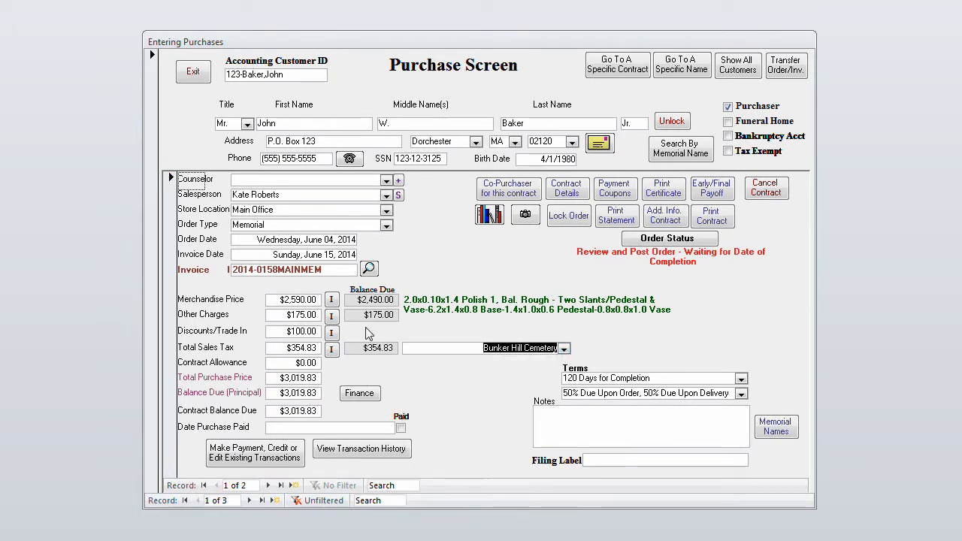
pyautogui.click(332, 349)
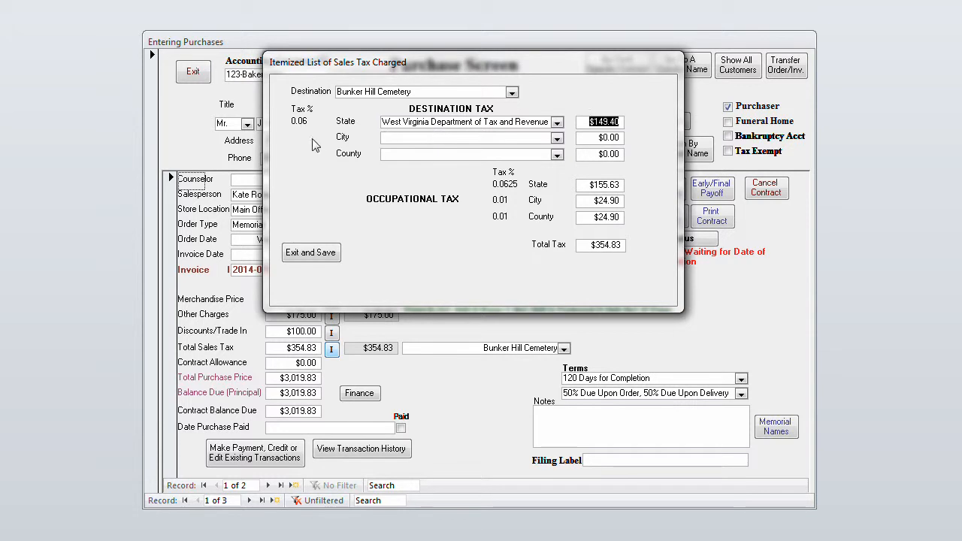
pyautogui.click(325, 251)
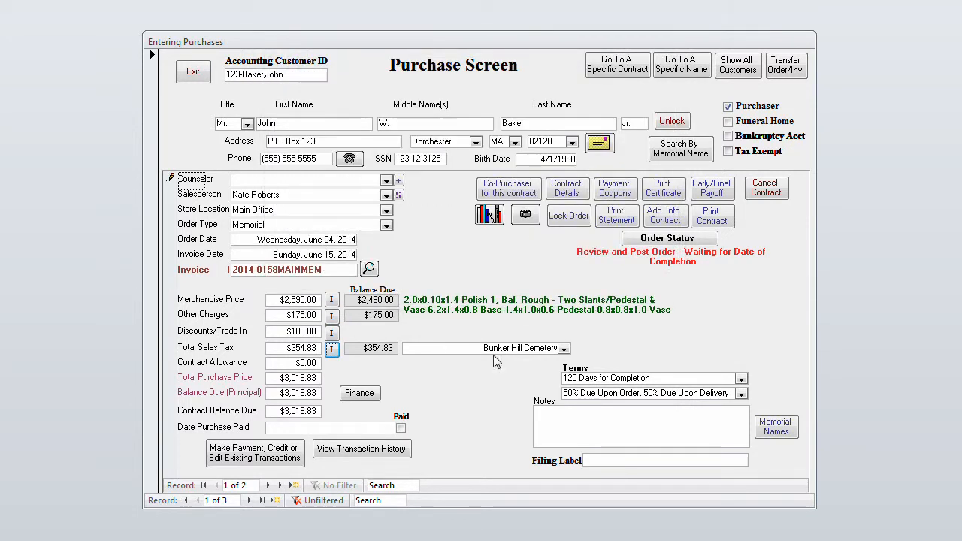
# Set the sales tax destination back to Beahms Chapel Cemetery
pyautogui.click(563, 349)
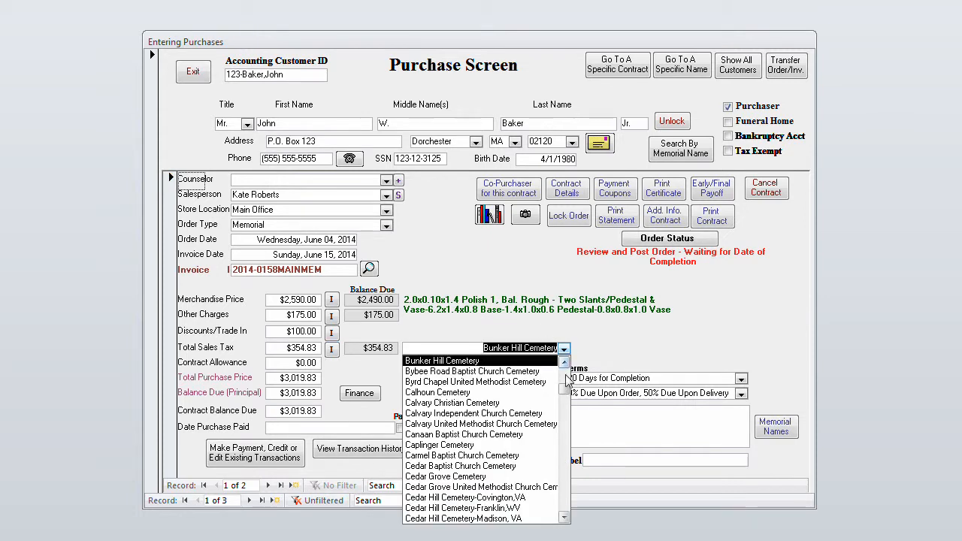
pyautogui.click(566, 379)
pyautogui.click(523, 372)
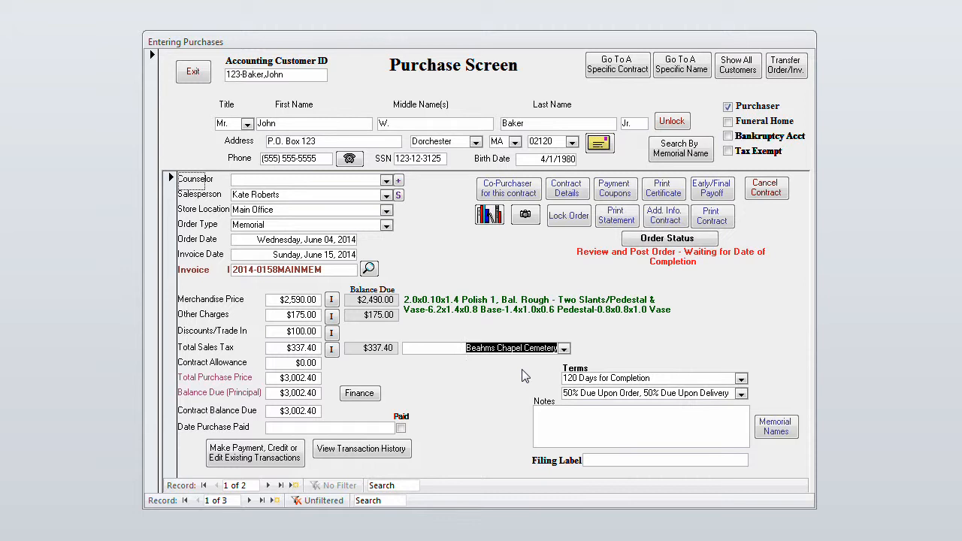
pyautogui.click(319, 363)
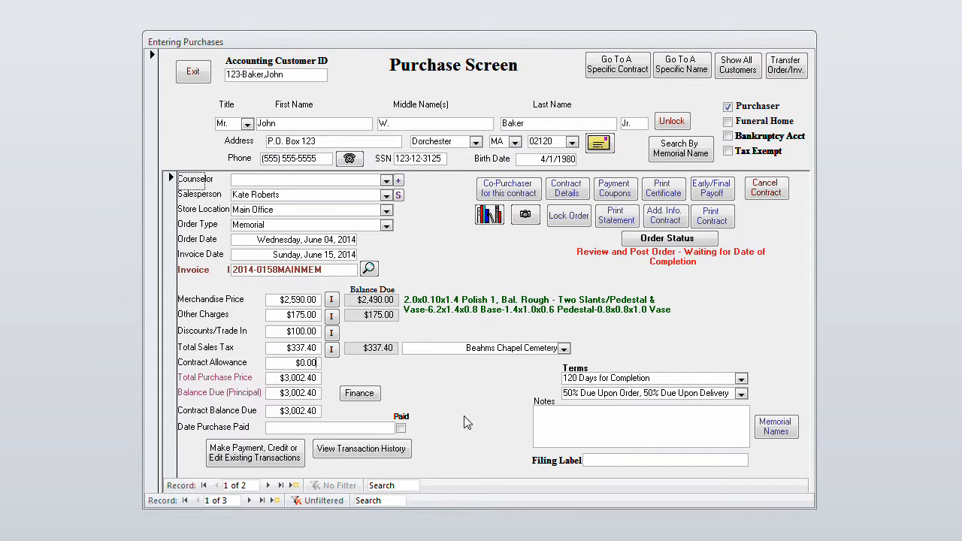
pyautogui.click(321, 366)
# Set the order terms to 120 Days for Completion and 50% Due Upon Order, 50% Due Upon Delivery
pyautogui.click(674, 375)
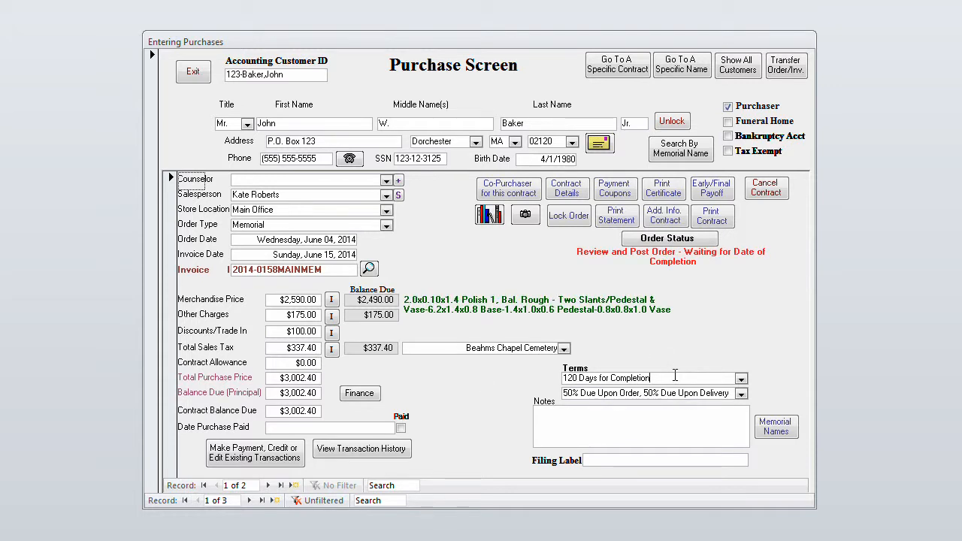
pyautogui.click(741, 379)
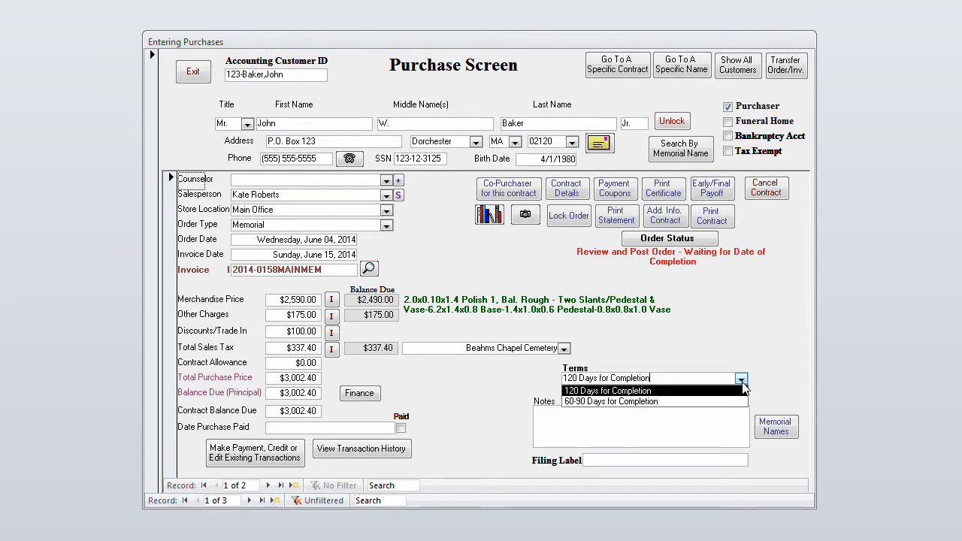
pyautogui.click(735, 392)
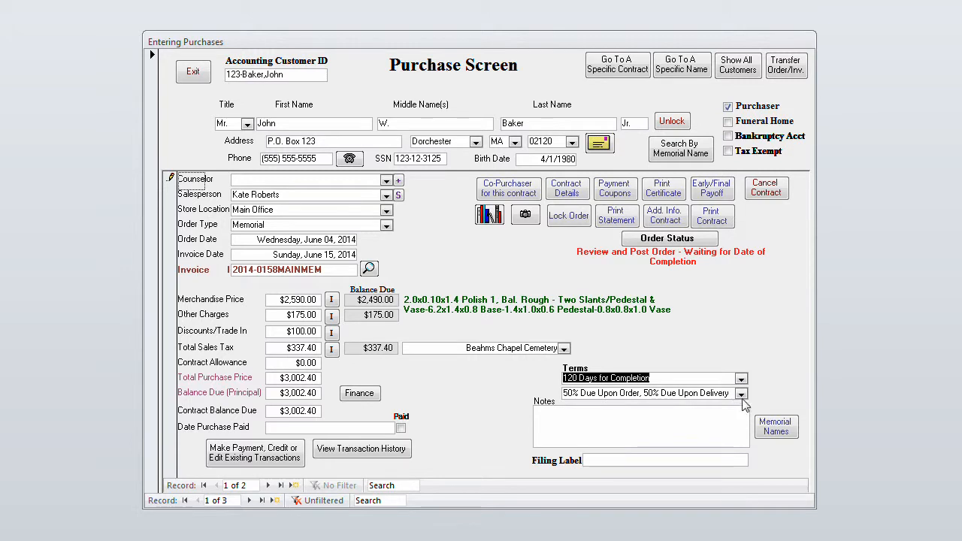
pyautogui.click(741, 393)
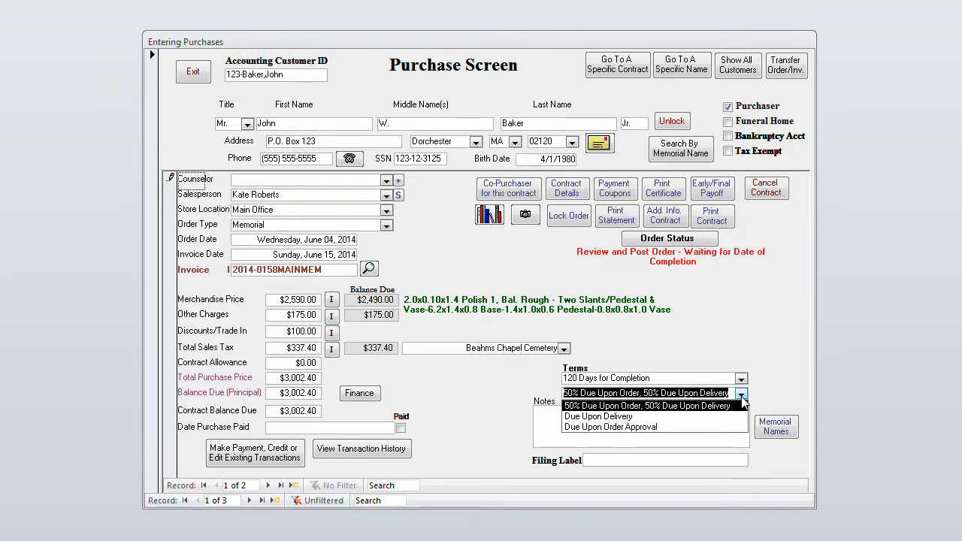
pyautogui.click(743, 405)
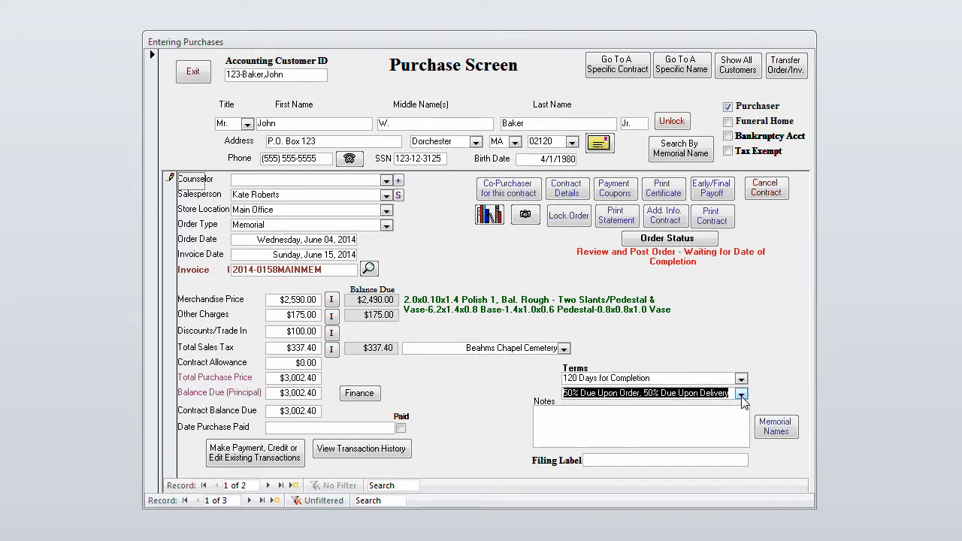
pyautogui.click(664, 430)
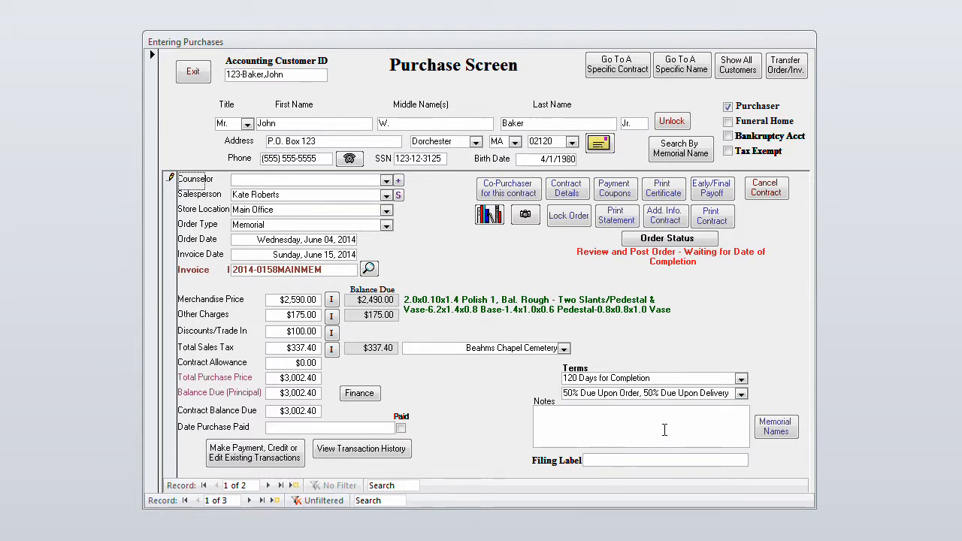
pyautogui.click(634, 460)
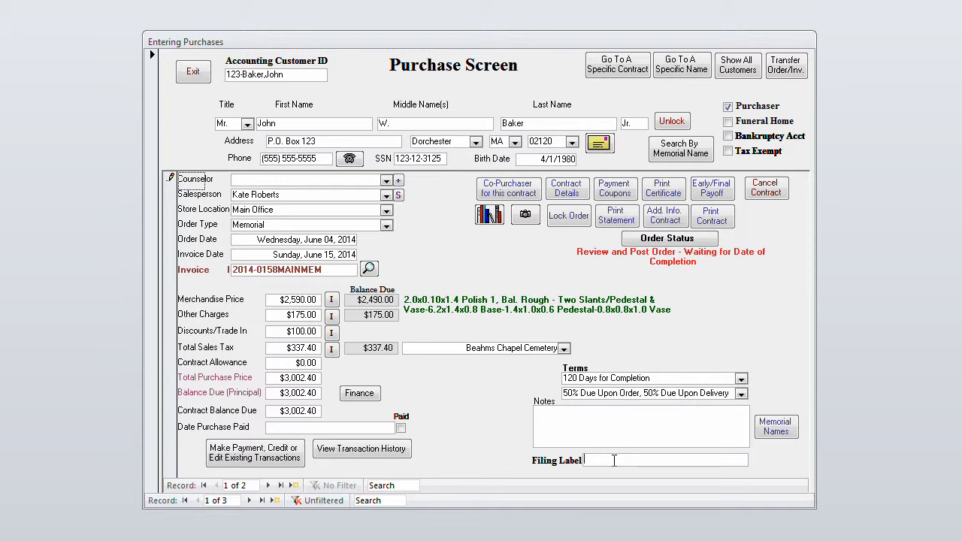
# Show the financing fields for the purchase and set the payment cycle to 1
pyautogui.click(359, 393)
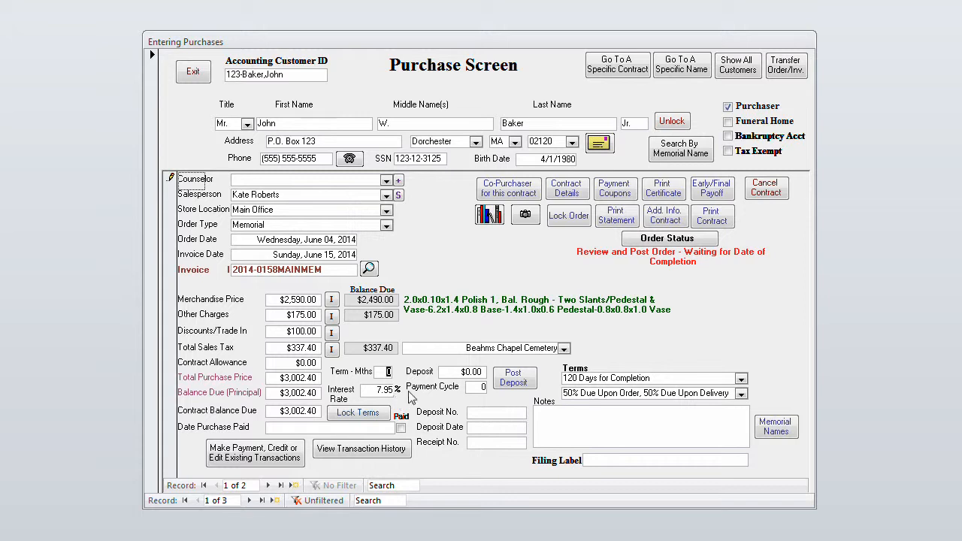
pyautogui.click(456, 373)
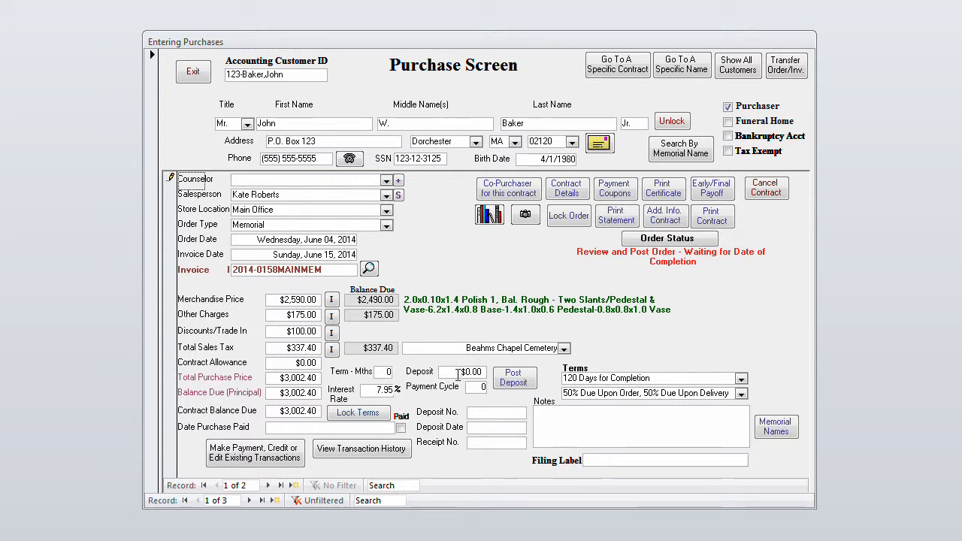
pyautogui.click(475, 386)
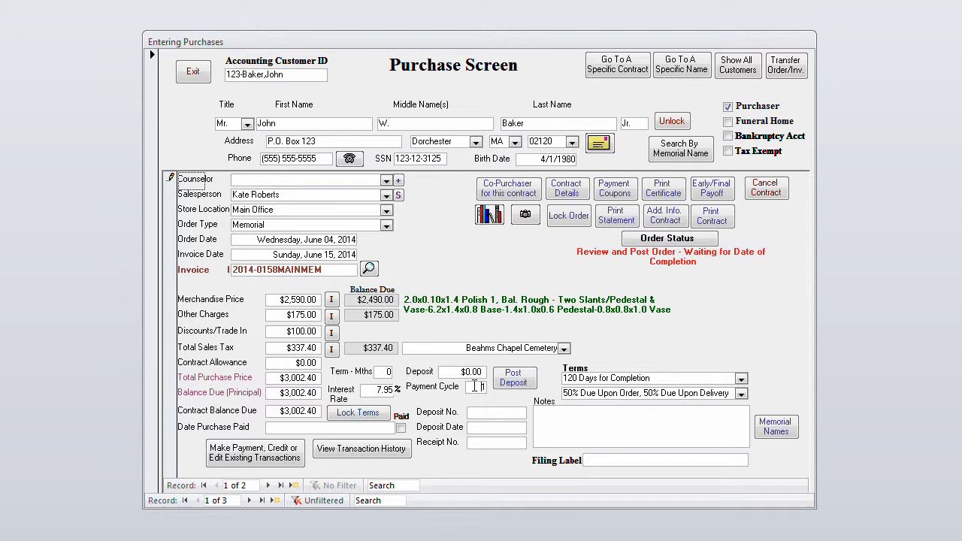
pyautogui.click(490, 414)
pyautogui.click(483, 427)
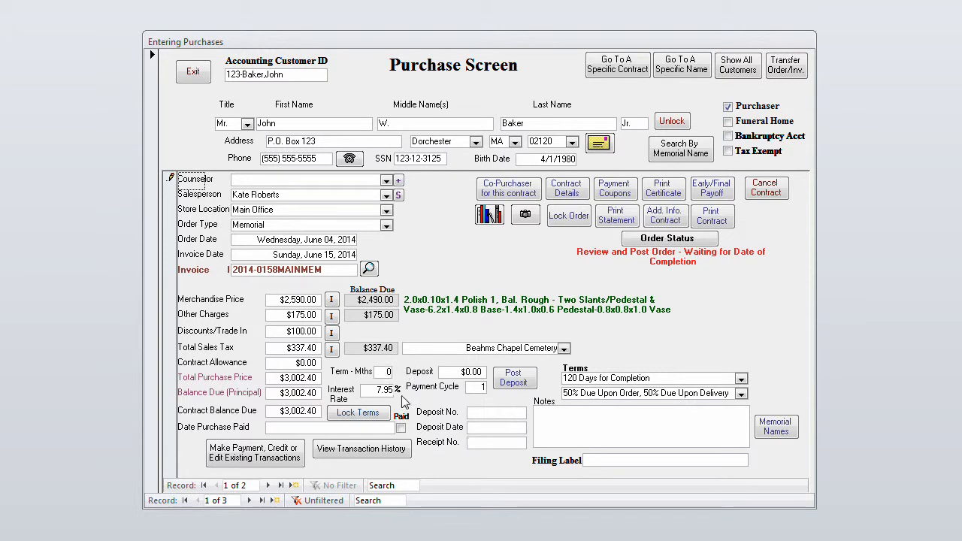
# Review the contract details, including monthly payments and sales commission, and close them
pyautogui.click(574, 186)
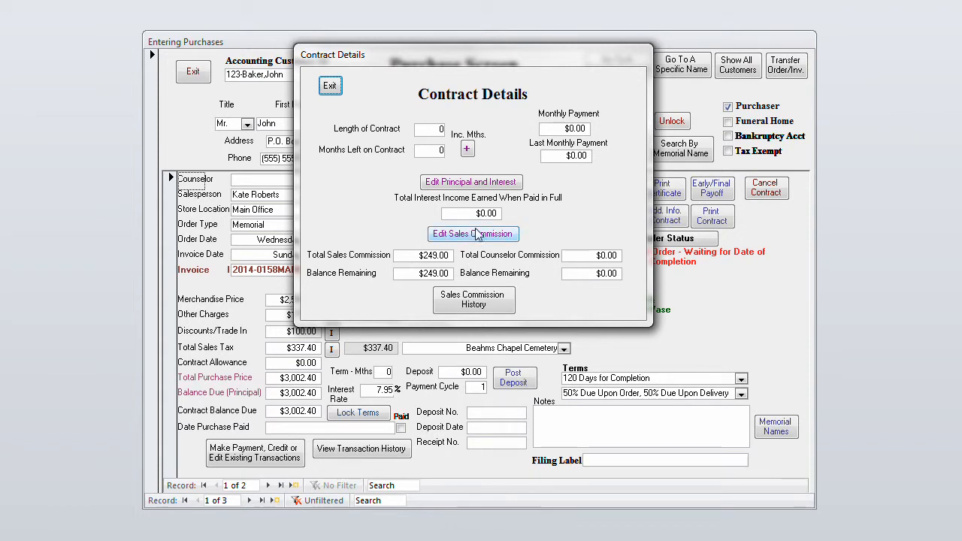
pyautogui.click(331, 88)
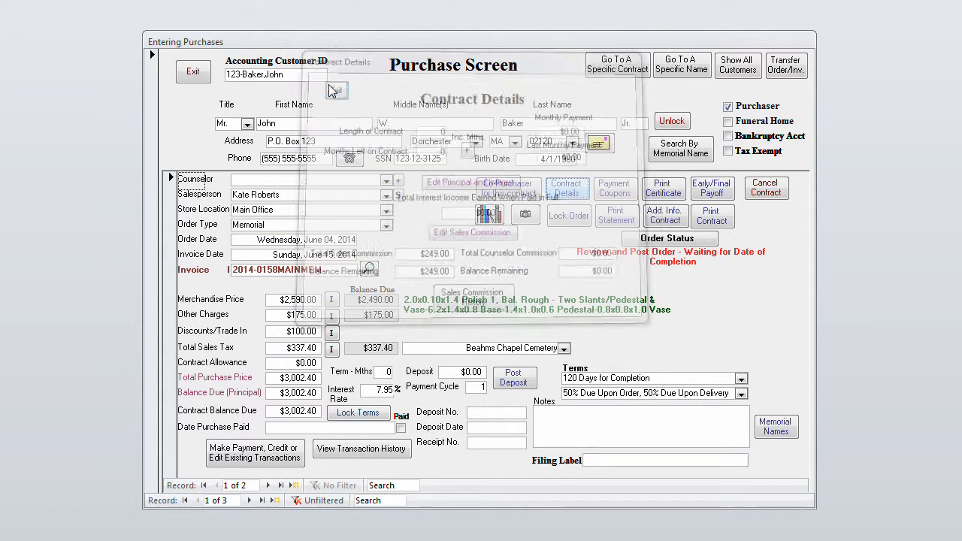
# Set the contract term to 12 months and the deposit to $300.00
pyautogui.doubleClick(388, 371)
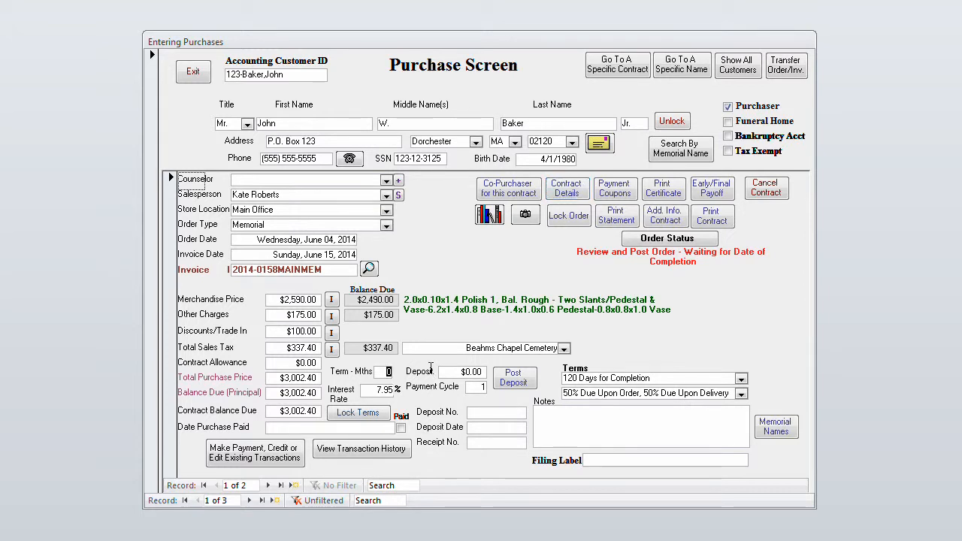
pyautogui.write('12')
pyautogui.press('Tab')
pyautogui.press('Tab')
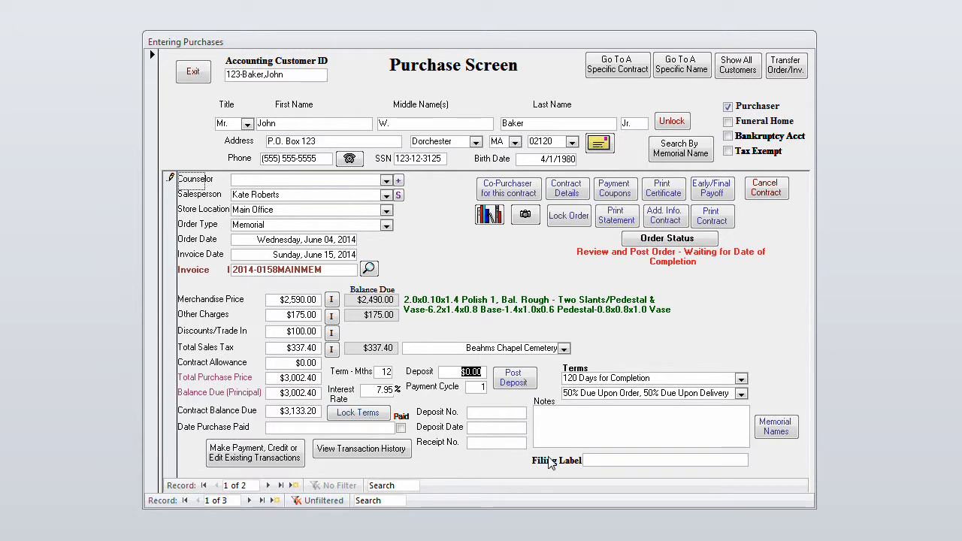
pyautogui.write('300')
pyautogui.press('Tab')
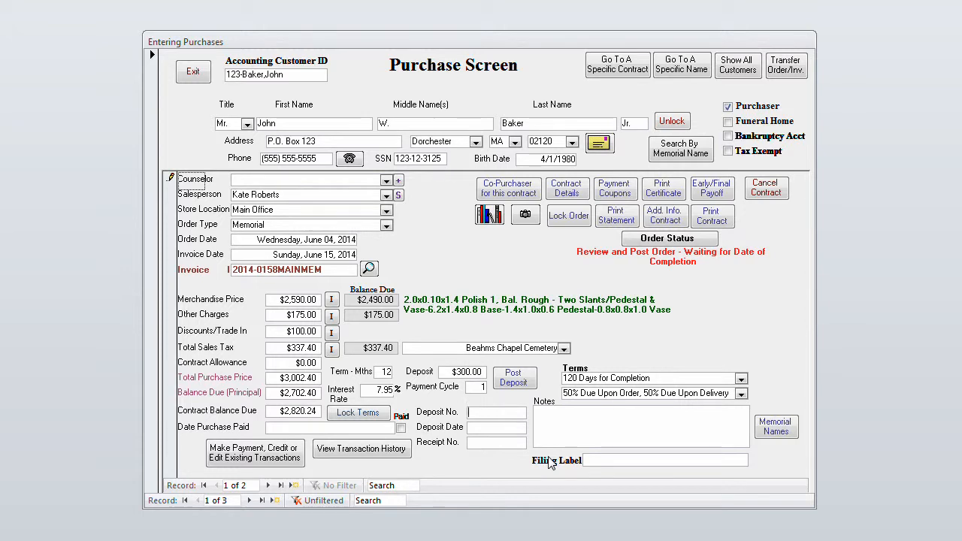
# Enter deposit number 123 and deposit date 6/4/2014 for the order
pyautogui.write('123')
pyautogui.press('Tab')
pyautogui.write('6/4')
pyautogui.press('Tab')
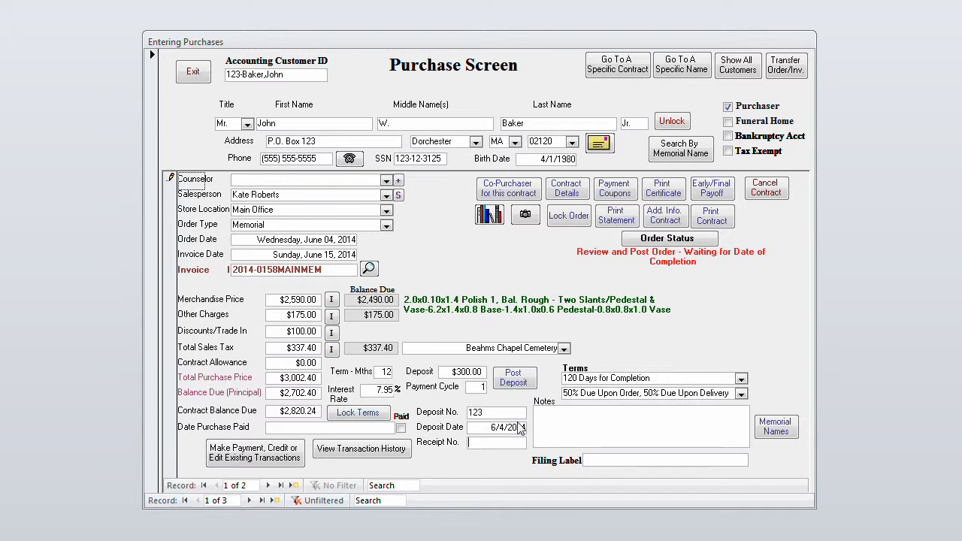
# Try to edit the principal and interest in the contract details, and close them
pyautogui.click(582, 188)
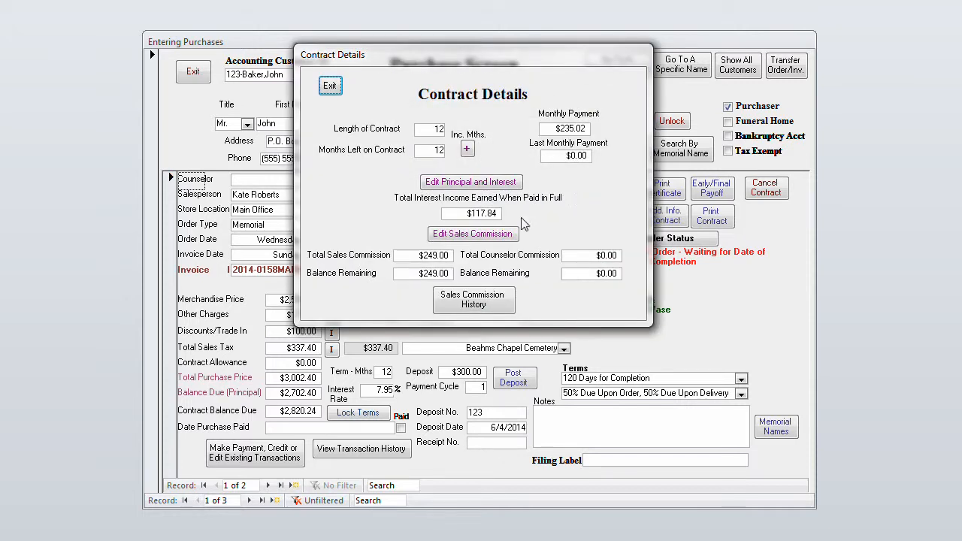
pyautogui.click(488, 186)
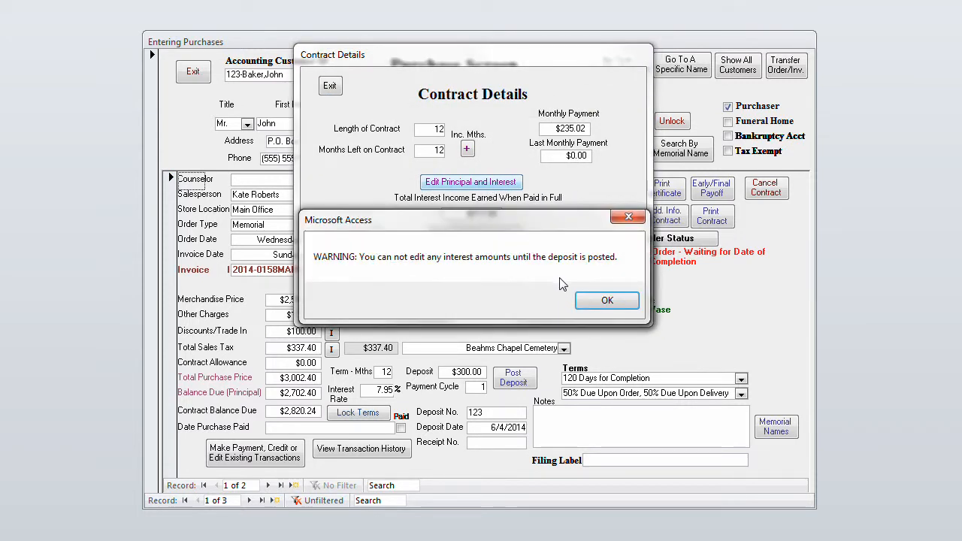
pyautogui.click(609, 300)
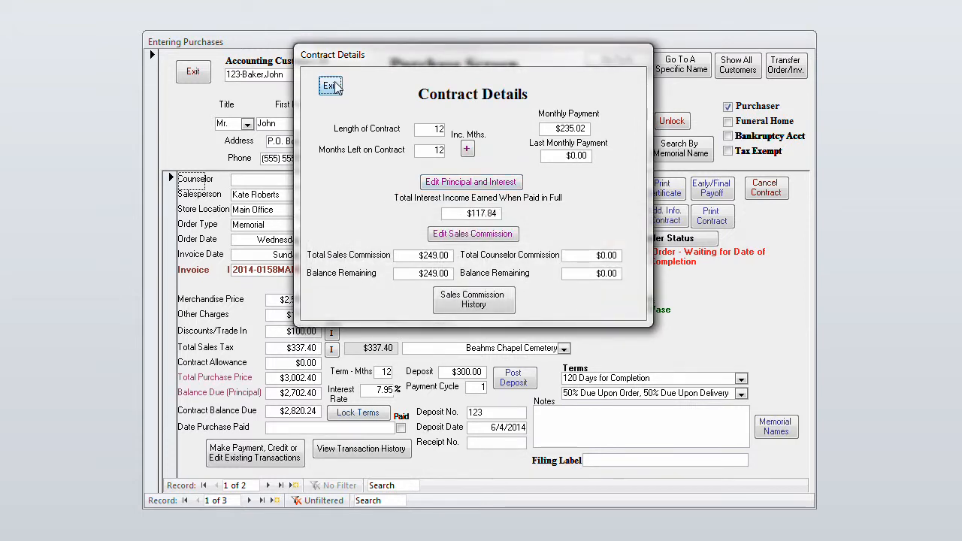
pyautogui.click(331, 86)
# Post the deposit and accept the proposed sales commission for both salespeople
pyautogui.click(516, 382)
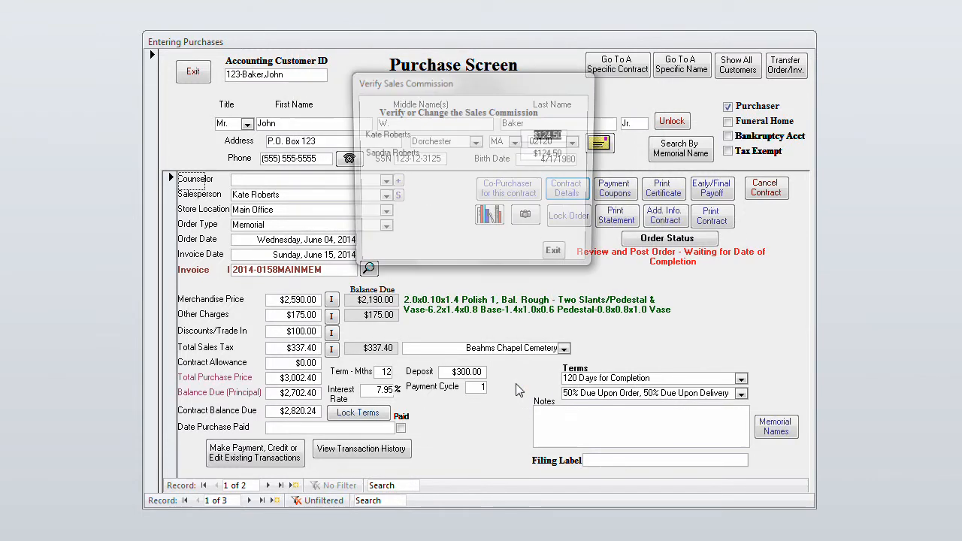
pyautogui.click(557, 257)
# Review the contract's principal and interest variables in the contract details, and close them unchanged
pyautogui.click(577, 187)
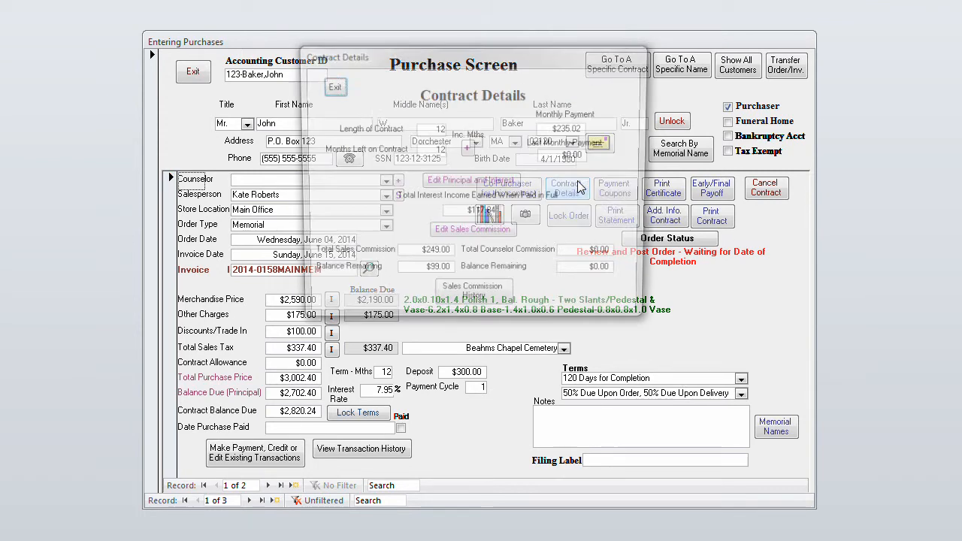
pyautogui.click(472, 183)
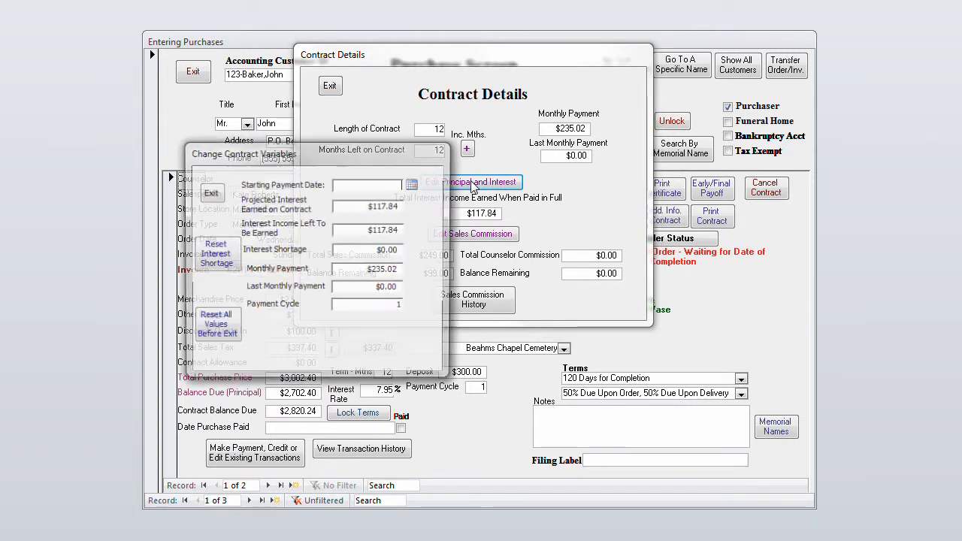
pyautogui.click(402, 211)
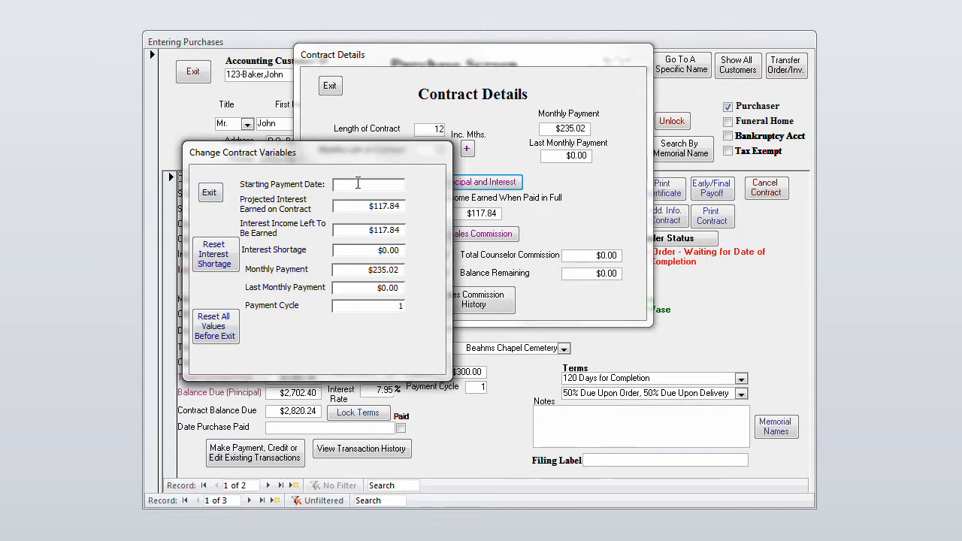
pyautogui.click(210, 192)
pyautogui.click(329, 87)
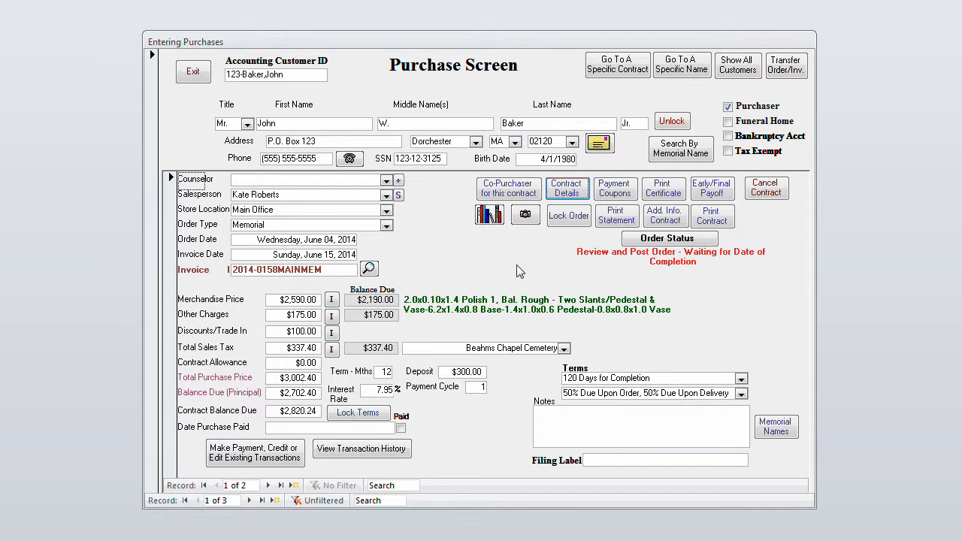
# Review the contract's sales commission history and the commission amounts and balances for each salesperson
pyautogui.click(556, 196)
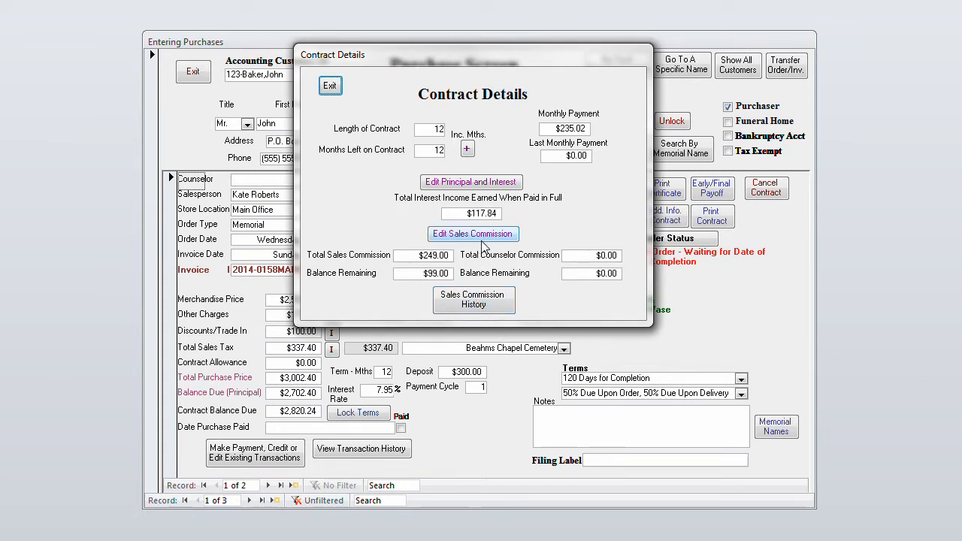
pyautogui.click(479, 299)
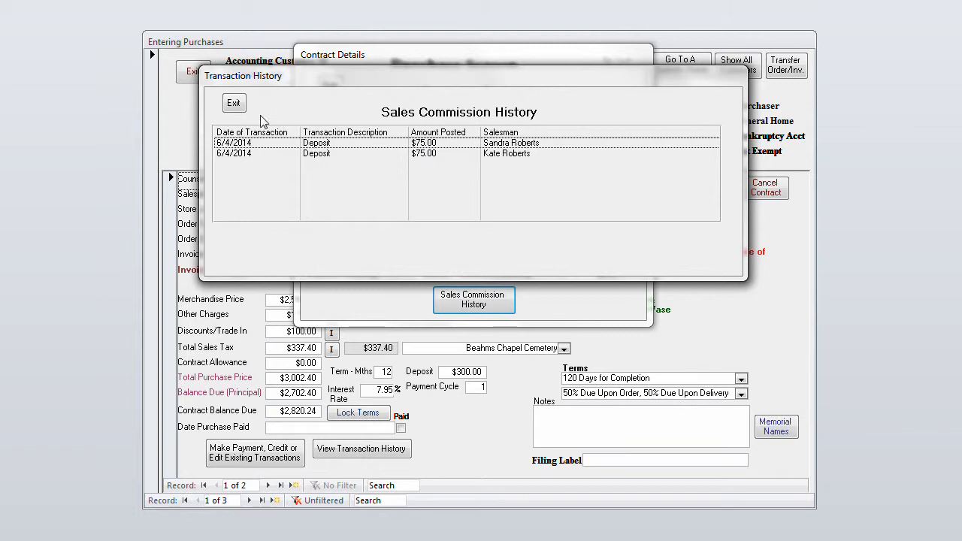
pyautogui.click(234, 102)
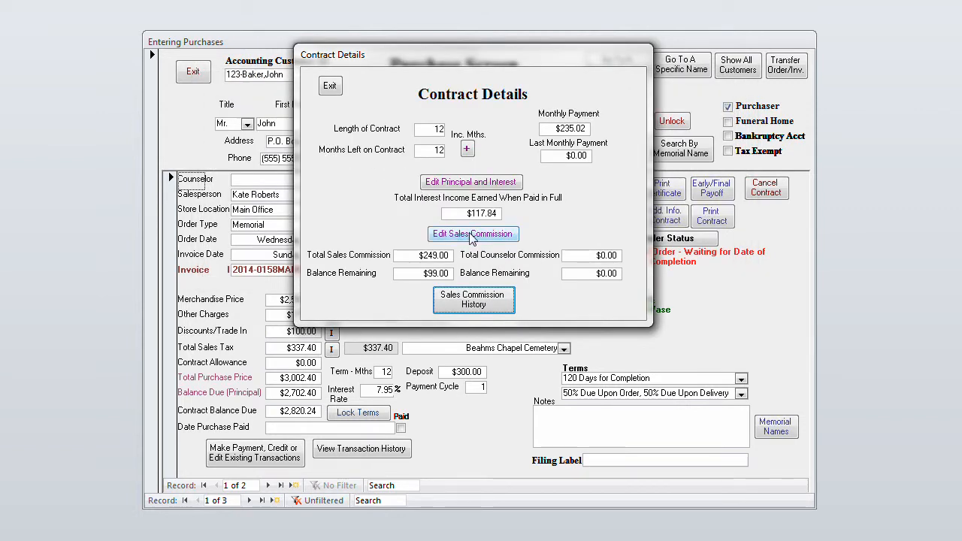
pyautogui.click(472, 234)
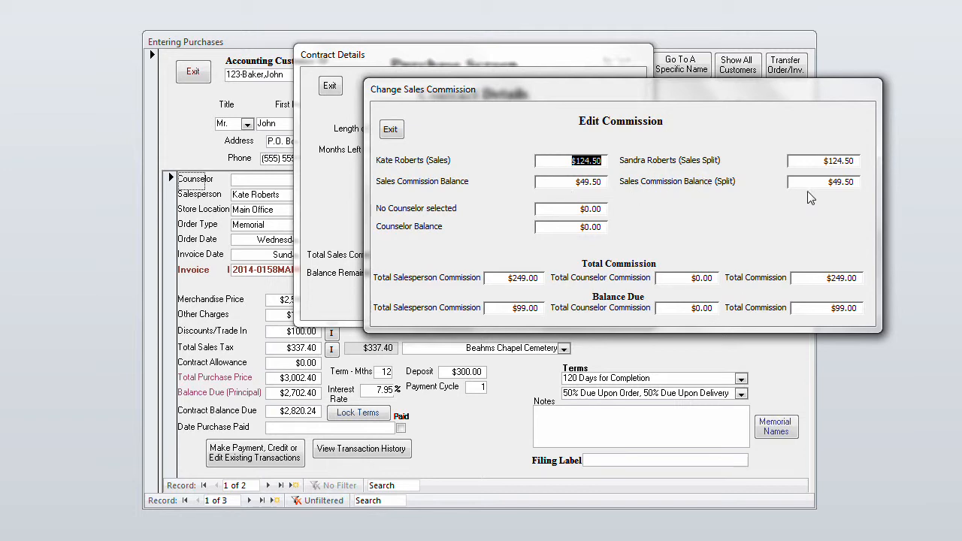
pyautogui.click(399, 131)
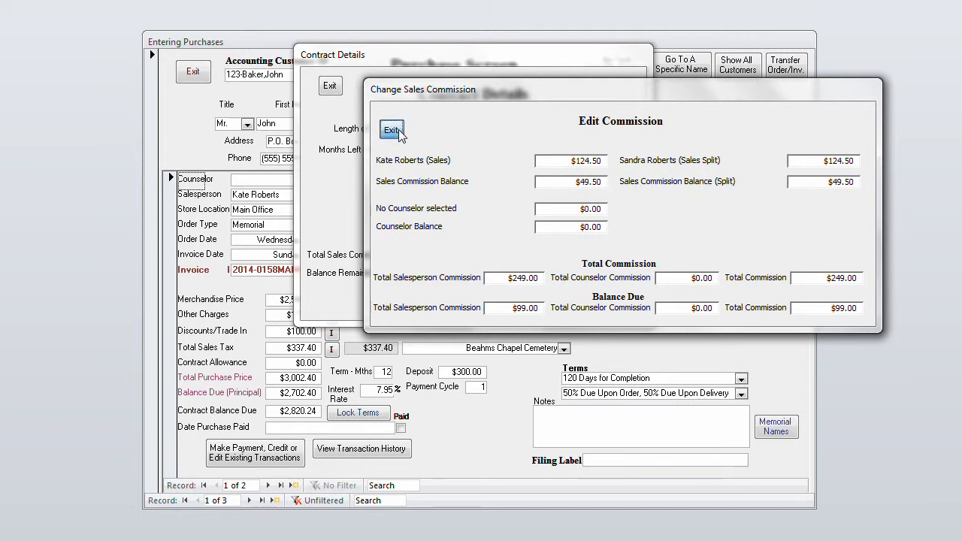
pyautogui.click(485, 304)
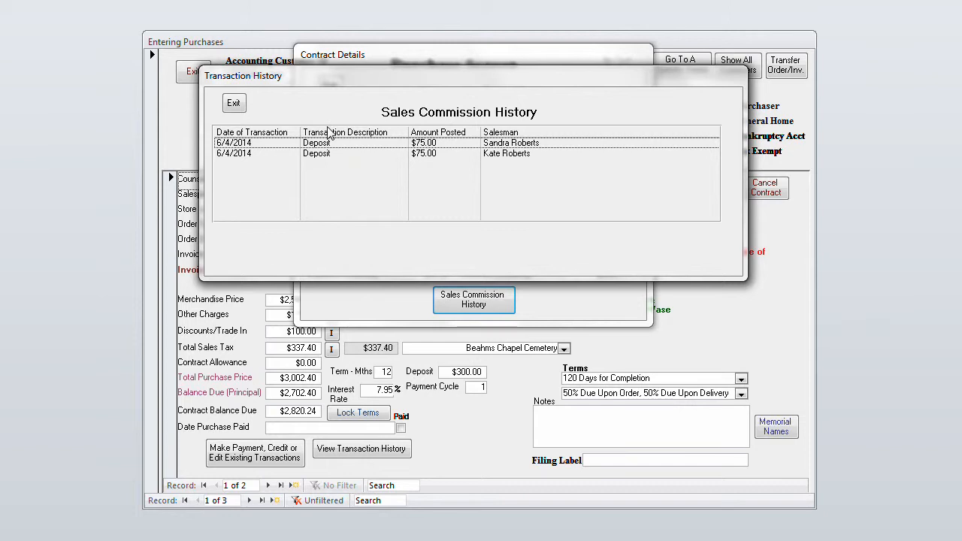
pyautogui.click(234, 102)
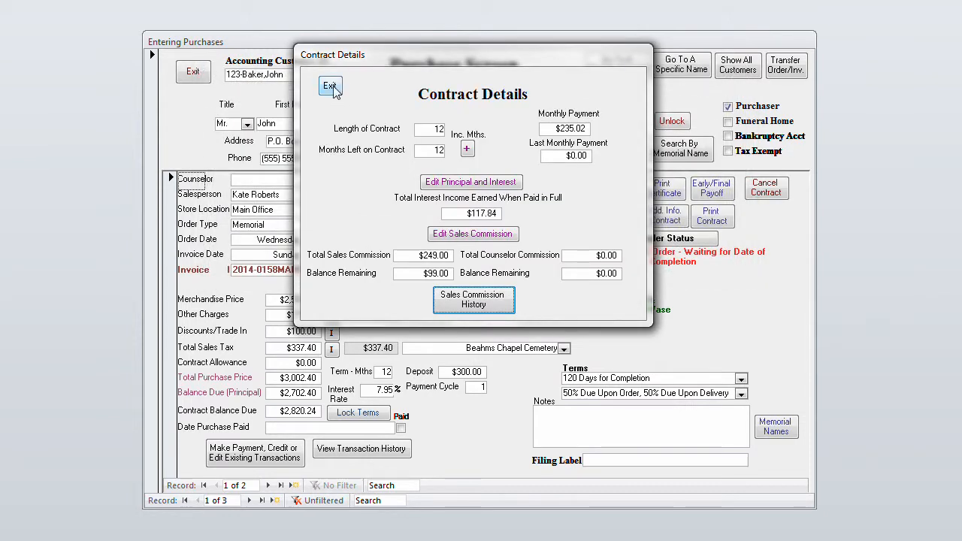
pyautogui.click(329, 87)
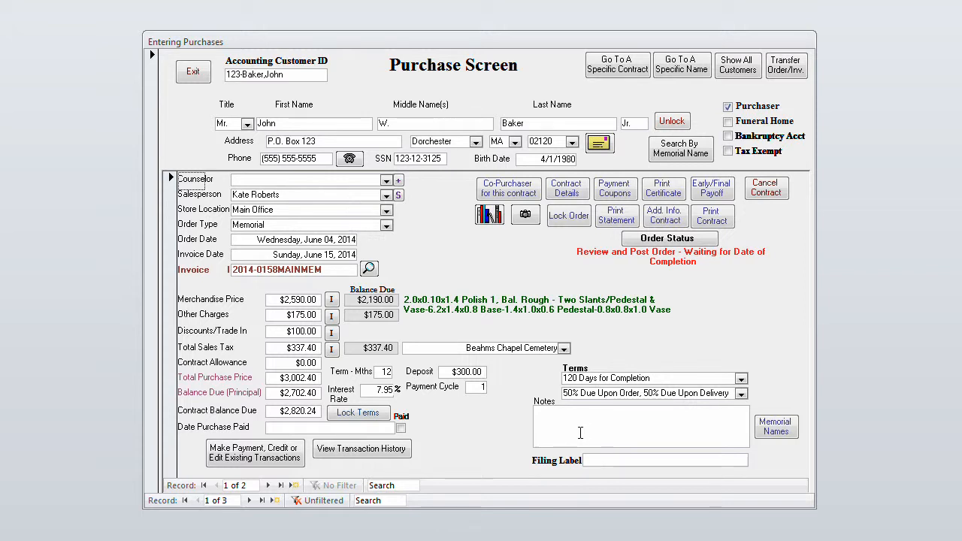
# Try to open the order's payment form, and lock the terms of the interest-bearing contract
pyautogui.click(274, 458)
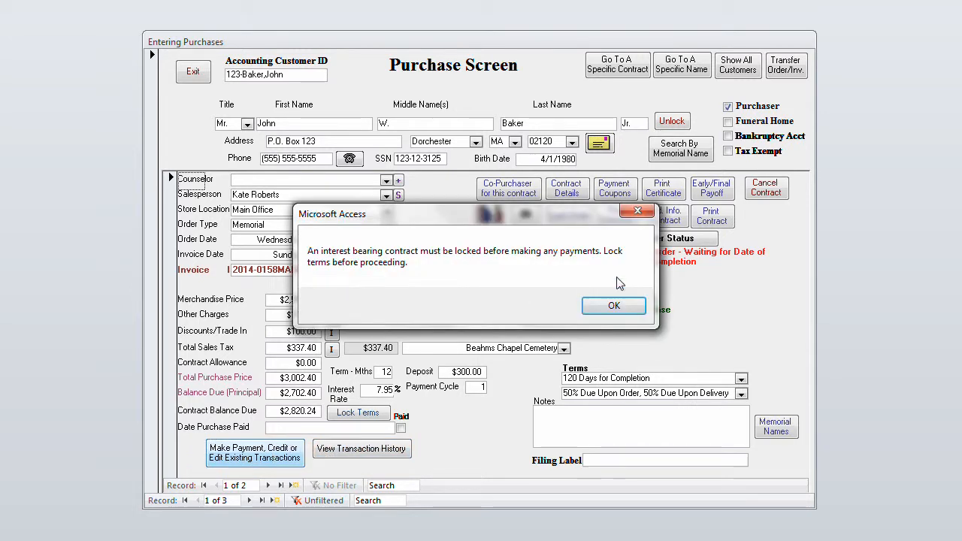
pyautogui.click(608, 308)
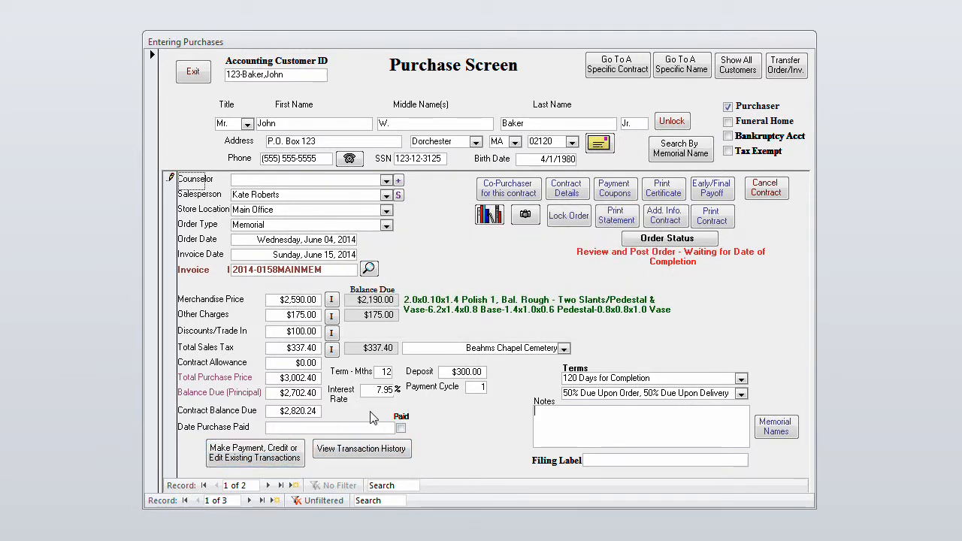
# Review the posted deposit in the payment form and in the order's transaction history
pyautogui.click(272, 458)
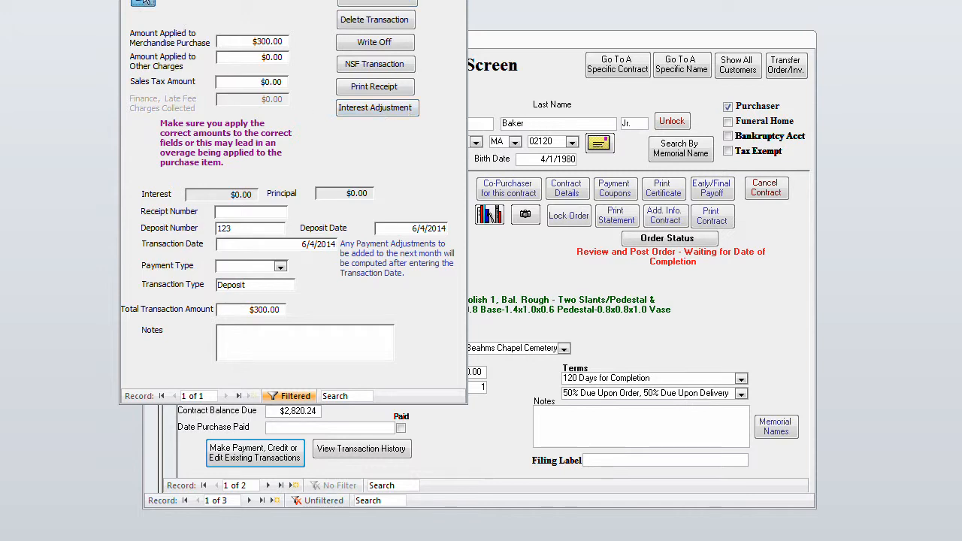
pyautogui.click(143, 2)
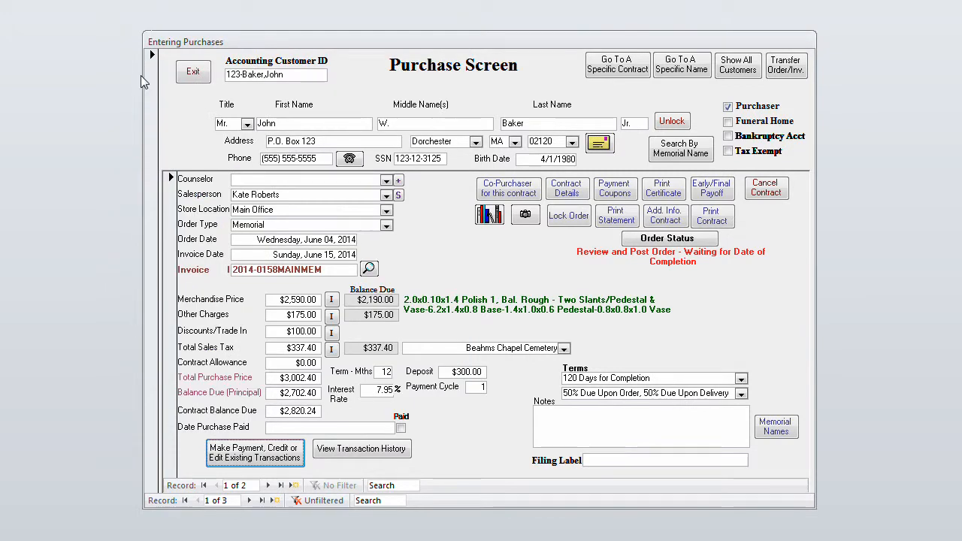
pyautogui.click(362, 449)
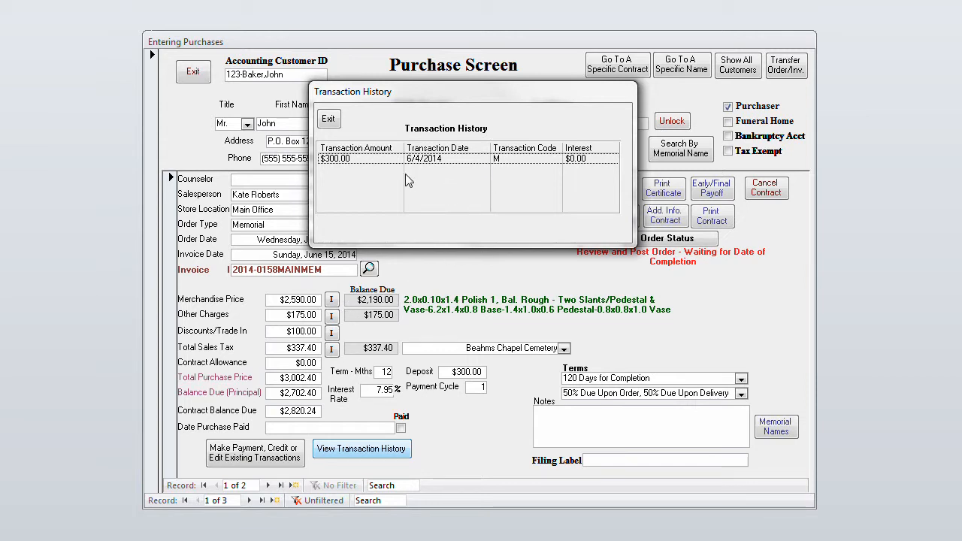
pyautogui.click(331, 119)
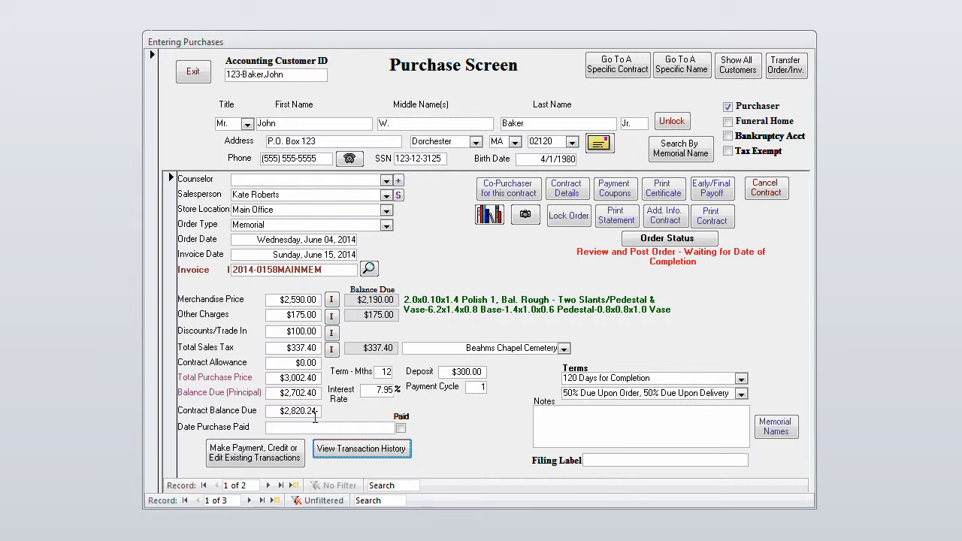
# Check the contract's interest, monthly payment and payment cycle variables again, and close the contract details
pyautogui.click(572, 194)
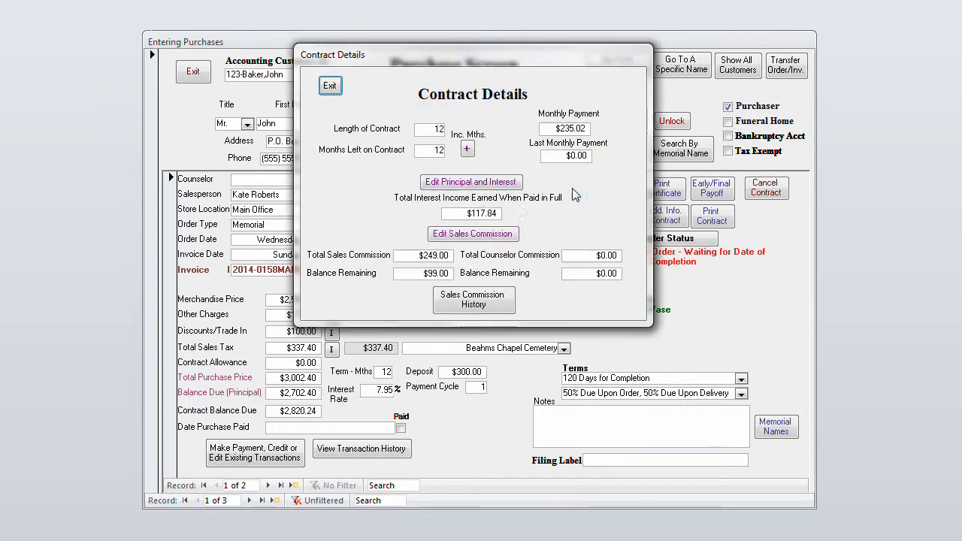
pyautogui.click(482, 190)
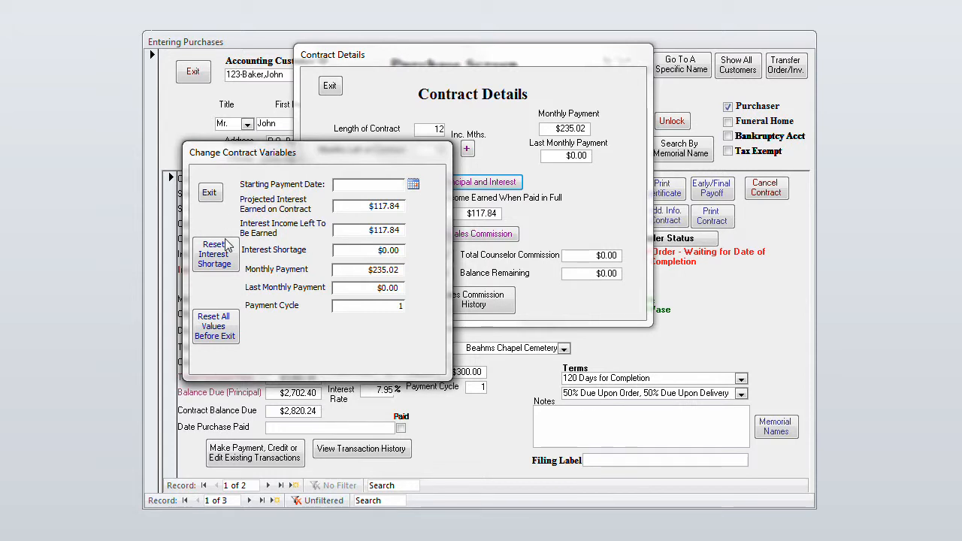
pyautogui.click(212, 195)
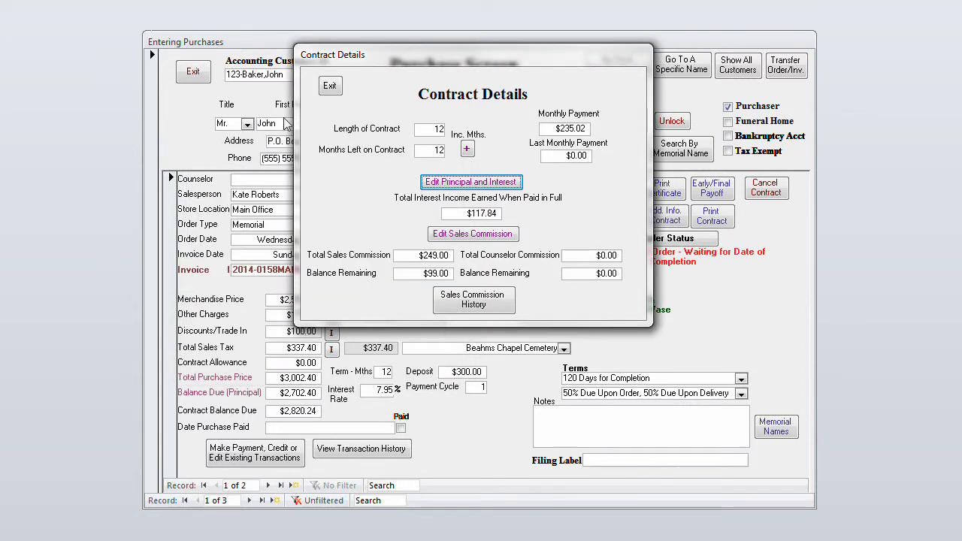
pyautogui.click(326, 86)
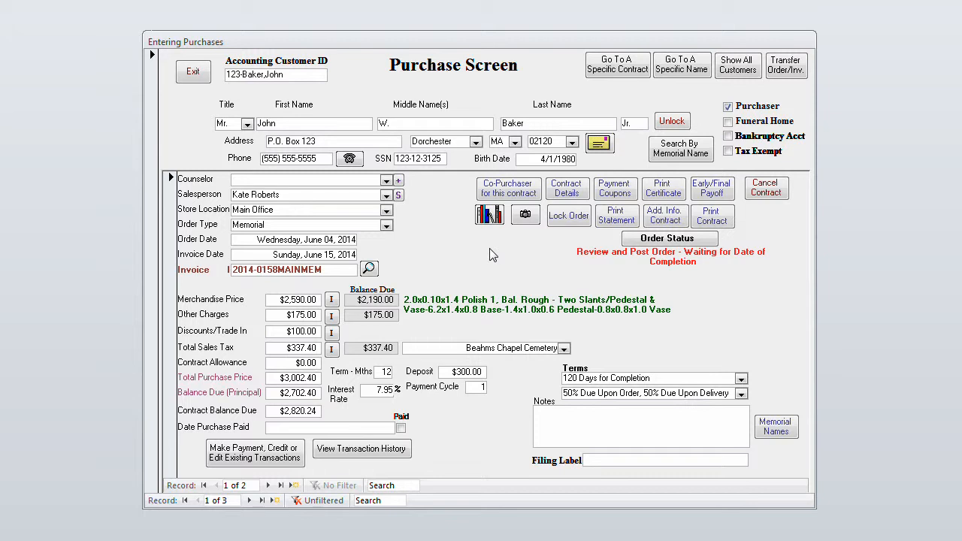
# Check this order for a scanned image, and view the scanned image of the third customer's order
pyautogui.click(489, 215)
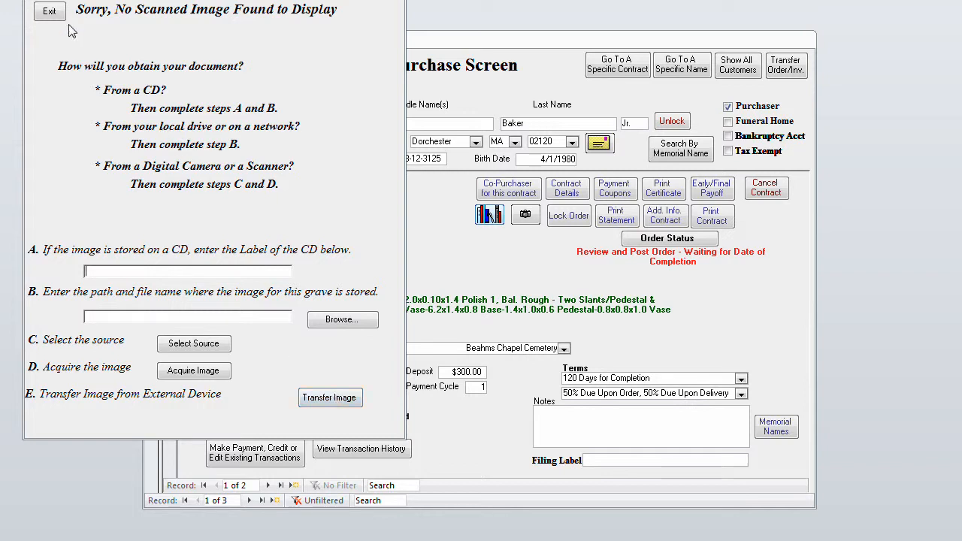
pyautogui.click(49, 12)
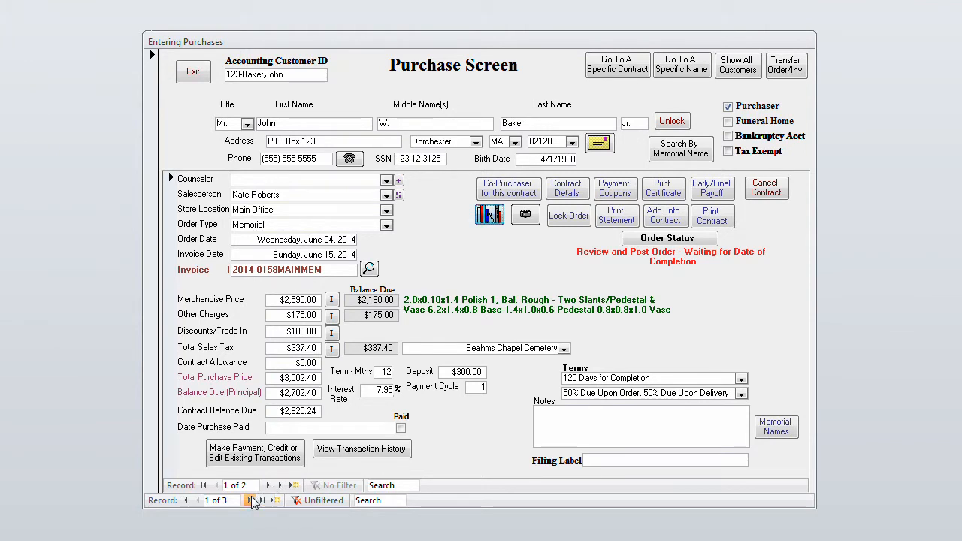
pyautogui.click(250, 499)
pyautogui.click(251, 500)
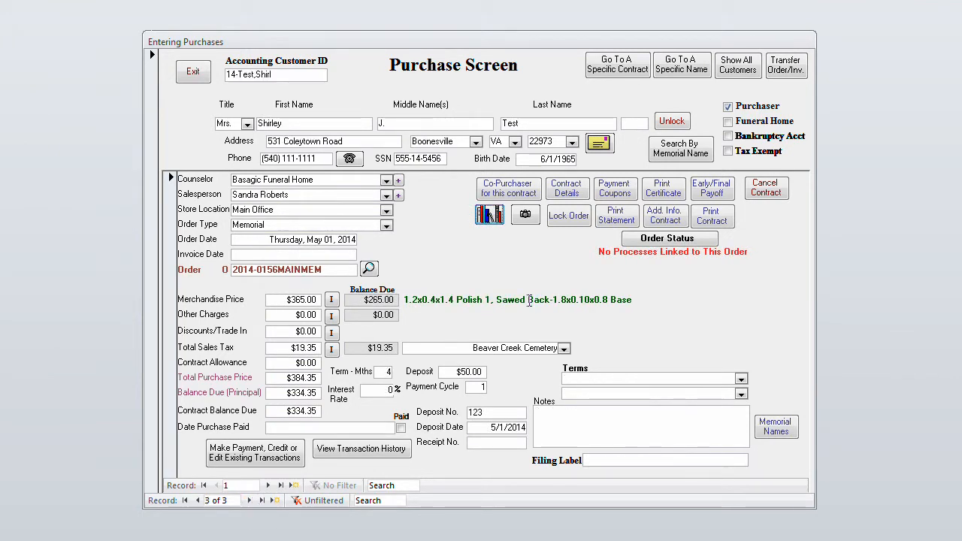
pyautogui.click(489, 217)
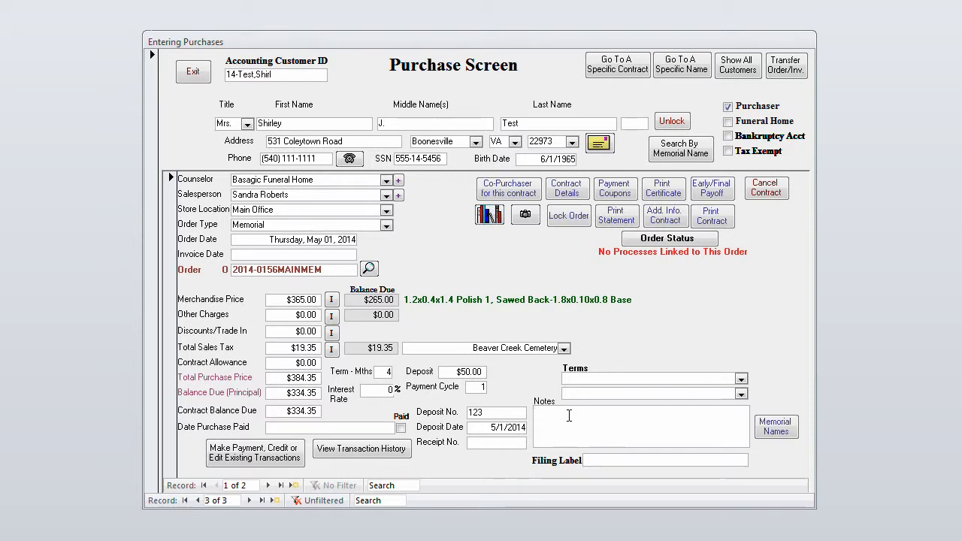
# View the third customer's scanned memorial image again, maximize its window and zoom in on the headstone inscriptions, and close the image
pyautogui.click(569, 416)
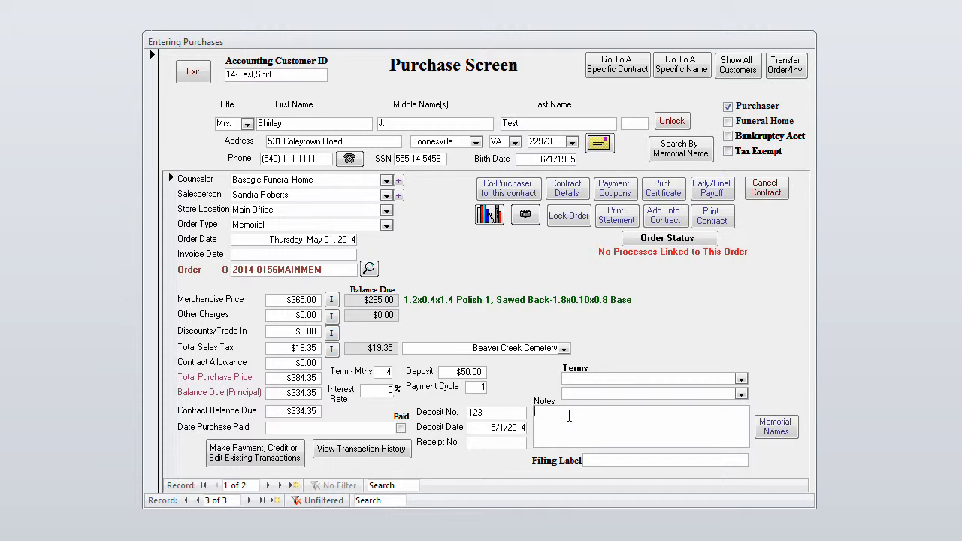
pyautogui.click(525, 216)
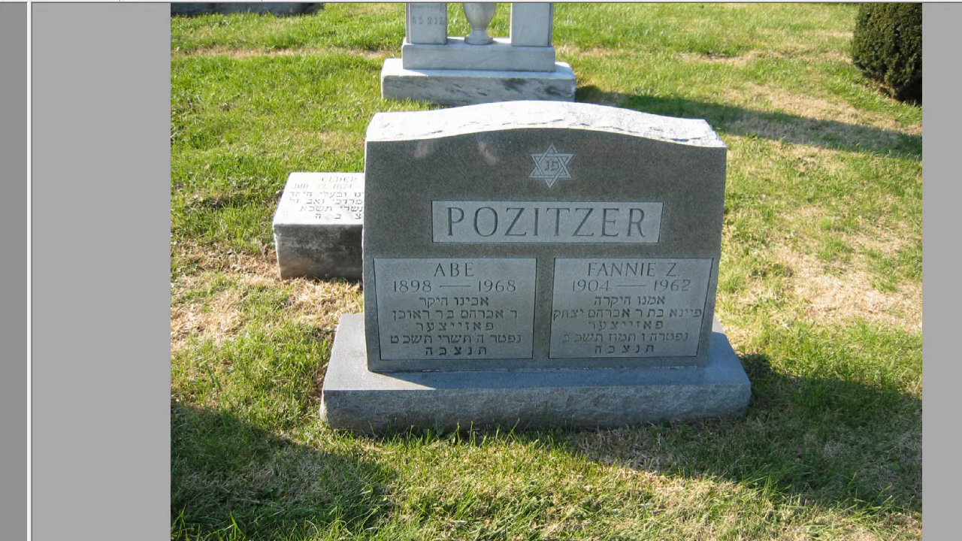
pyautogui.press('Escape')
pyautogui.moveTo(448, 13); pyautogui.dragTo(518, 95)
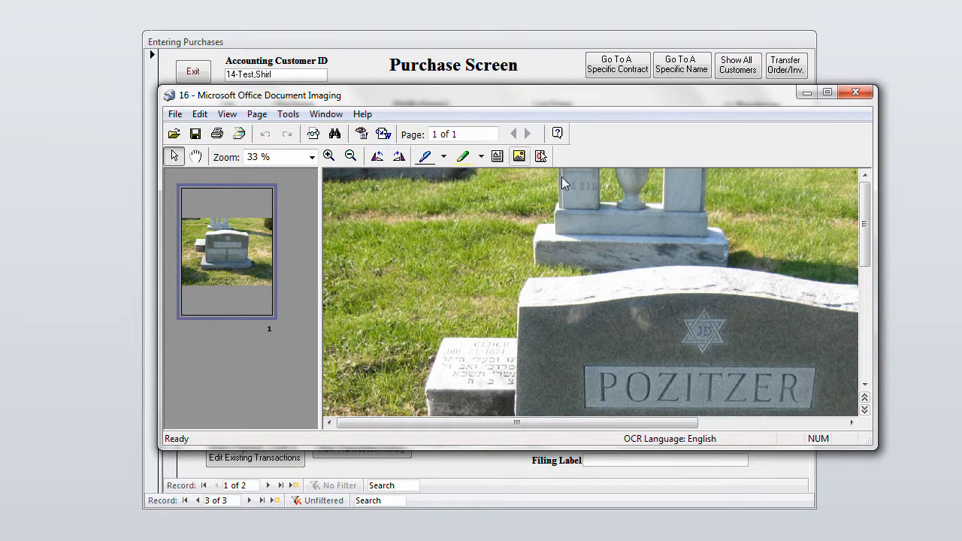
pyautogui.click(826, 92)
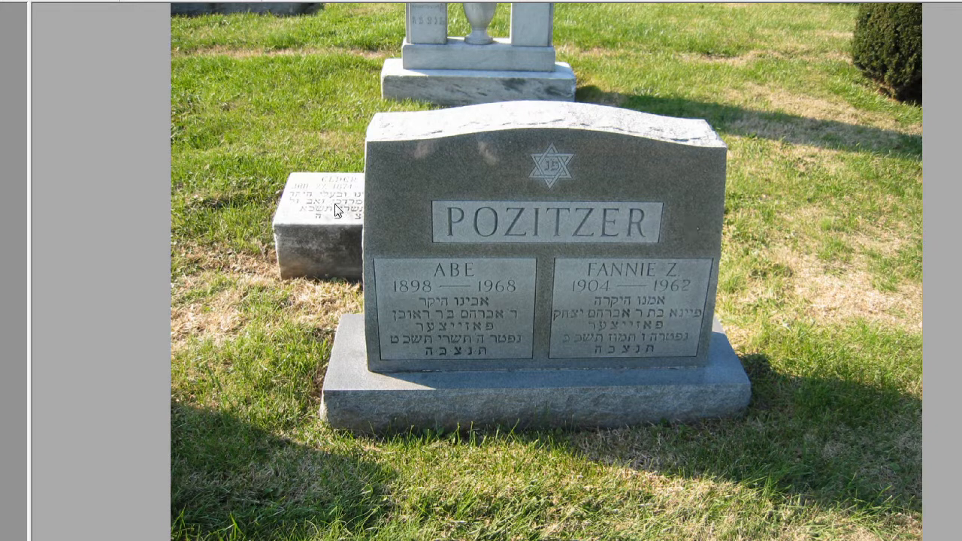
pyautogui.click(41, 2)
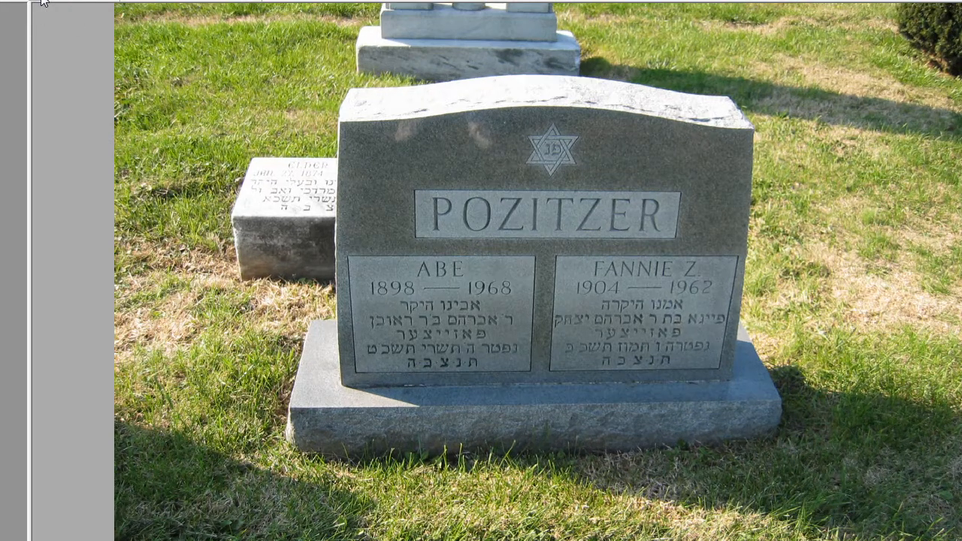
pyautogui.click(42, 2)
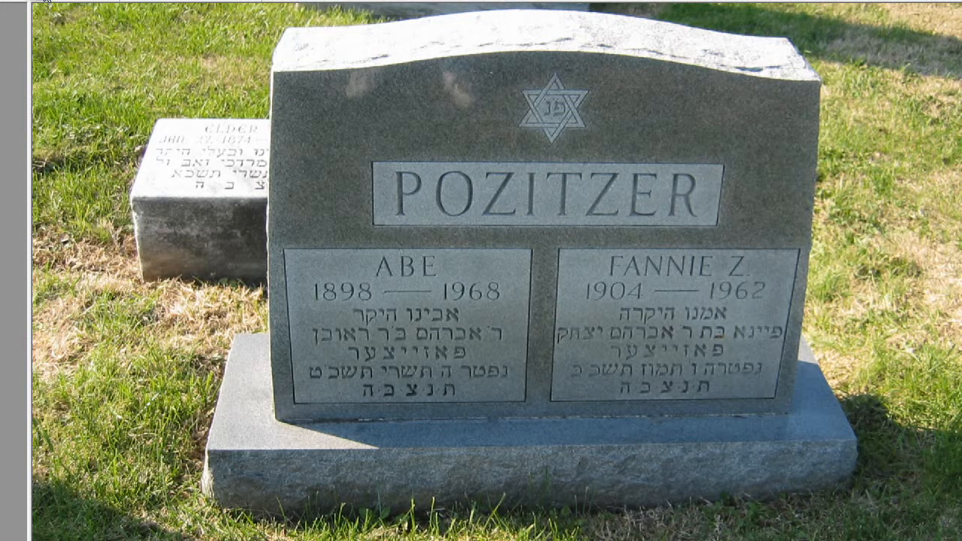
pyautogui.click(38, 1)
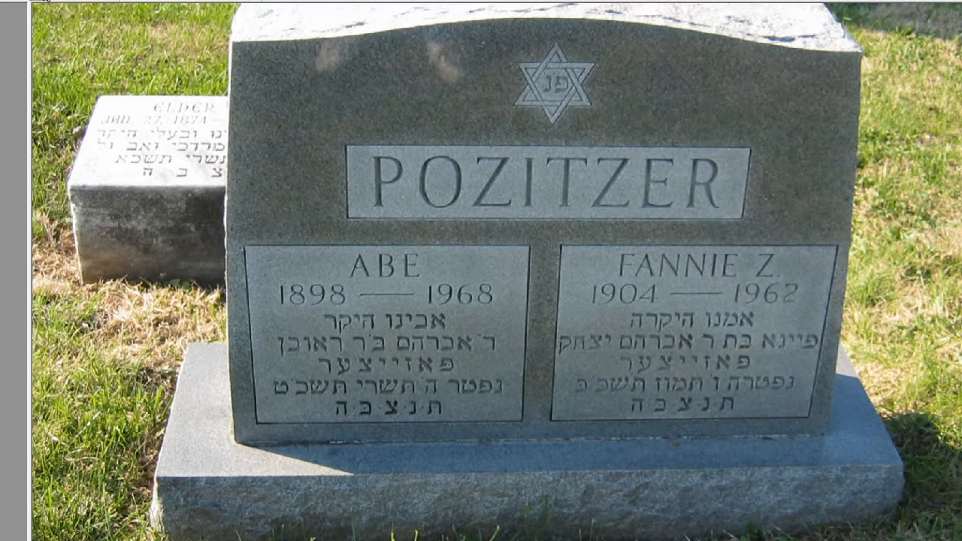
pyautogui.click(37, 2)
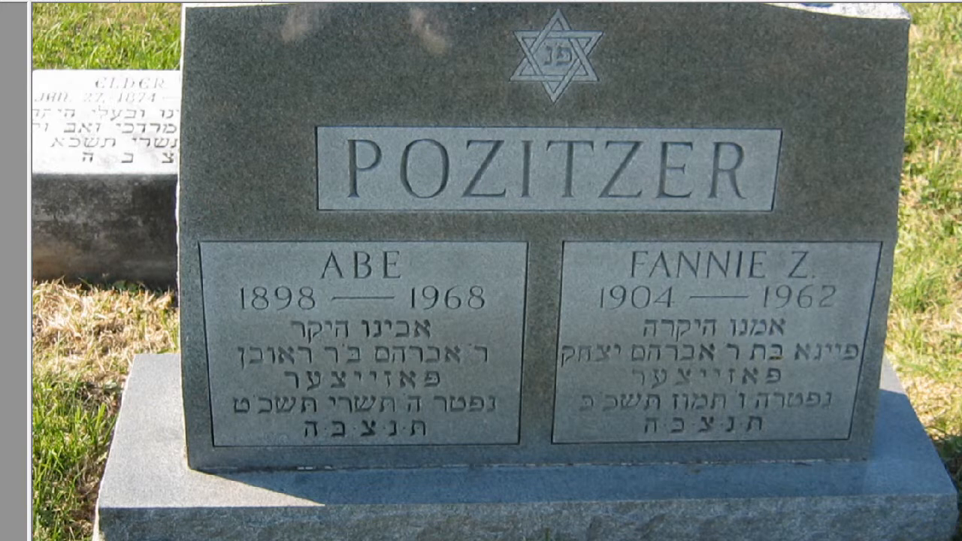
pyautogui.scroll(2, 497, 272)
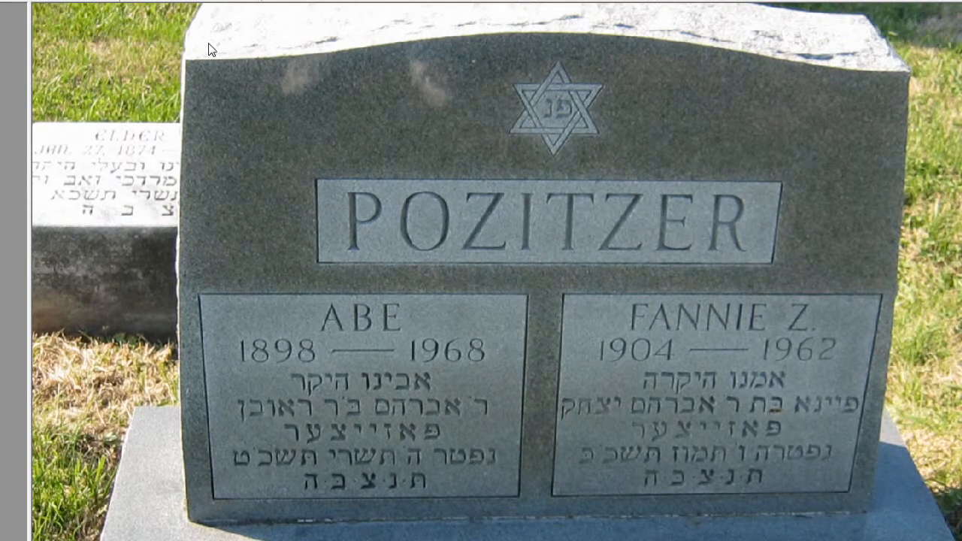
pyautogui.click(39, 1)
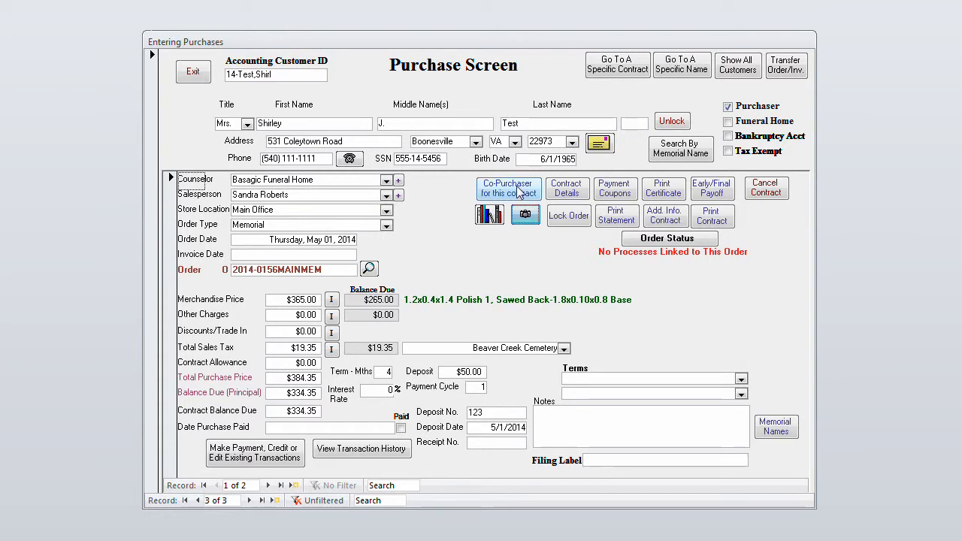
# On the first customer's contract, add a new co-purchaser record with the title Mrs. and the person's first and last name
pyautogui.click(184, 500)
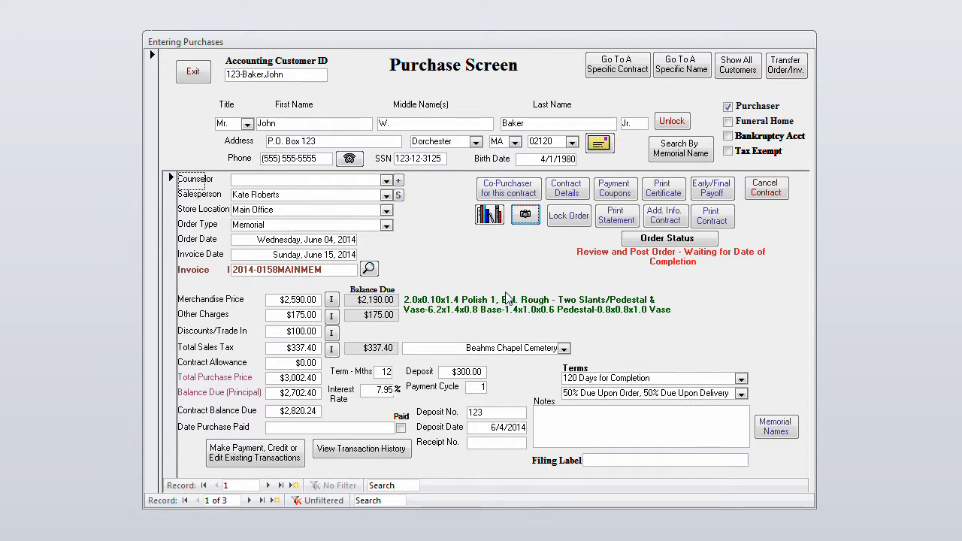
pyautogui.click(524, 196)
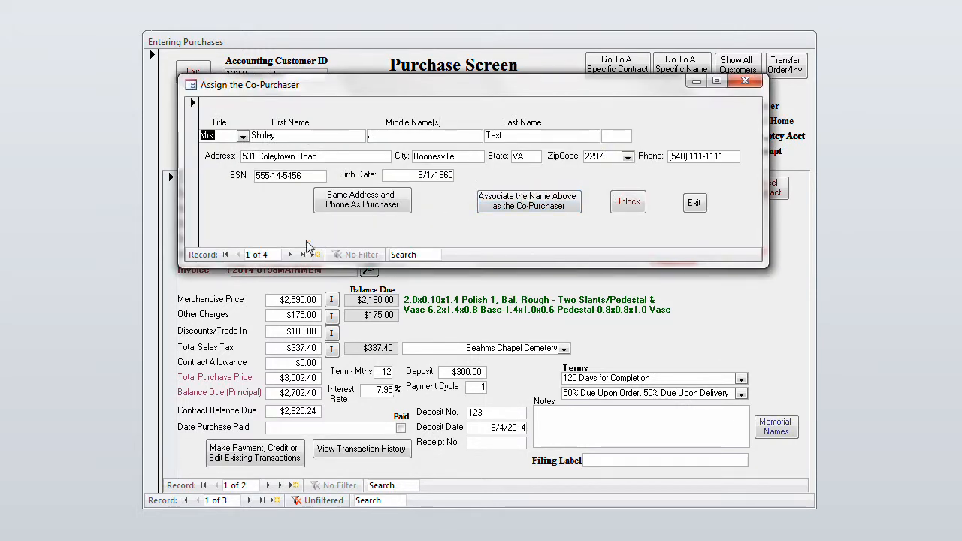
pyautogui.click(315, 256)
pyautogui.write('Mrs.')
pyautogui.press('Tab')
pyautogui.press('Tab')
pyautogui.press('Tab')
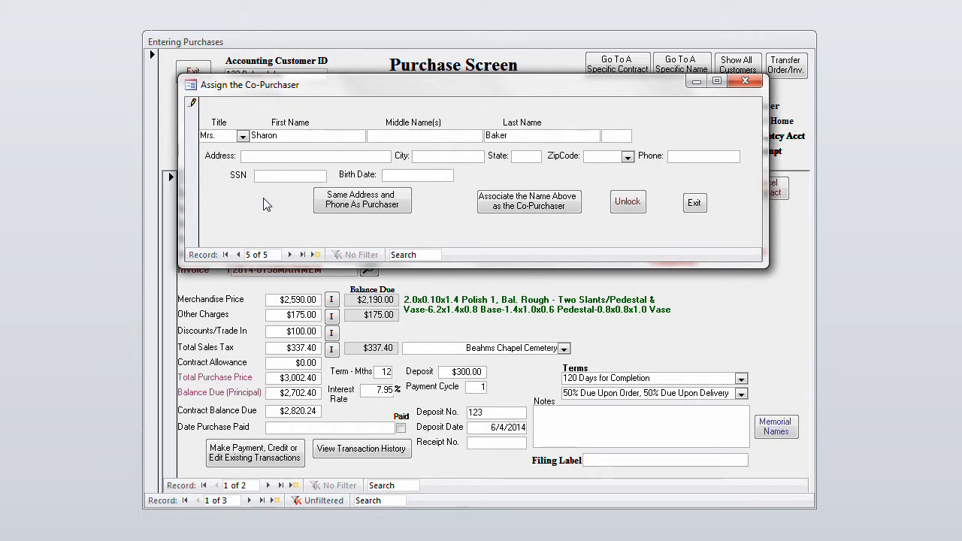
# Copy the purchaser's address and phone to the new record, associate that name as the co-purchaser, and check the assignment
pyautogui.click(370, 204)
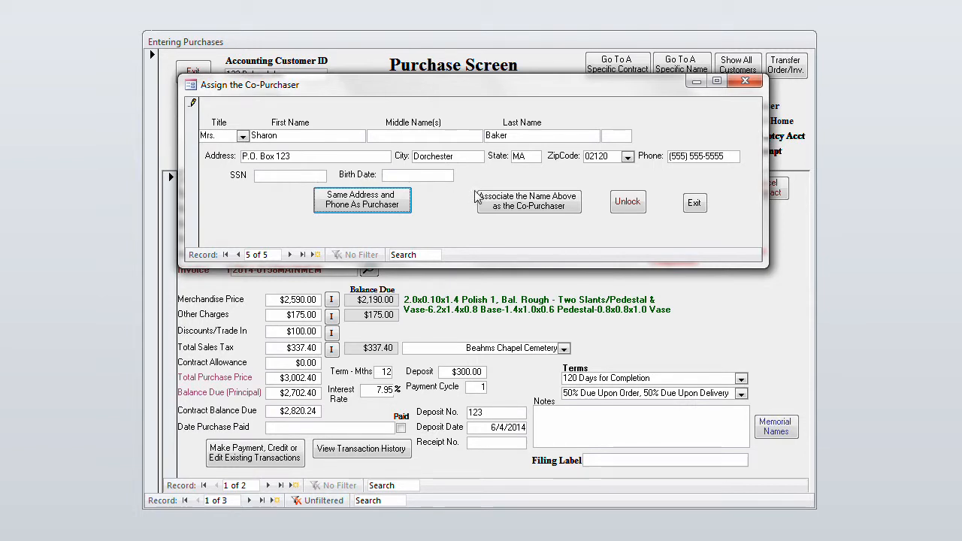
pyautogui.click(529, 200)
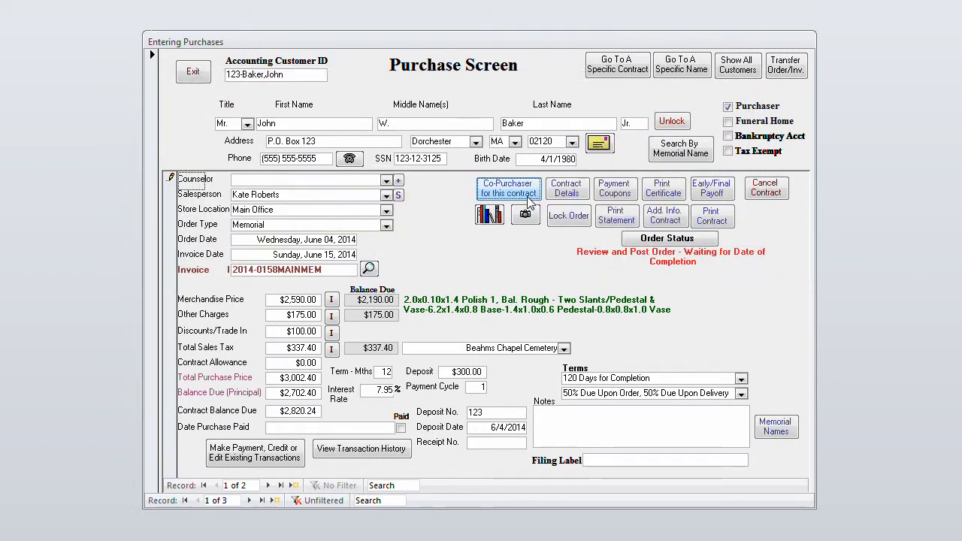
pyautogui.click(517, 194)
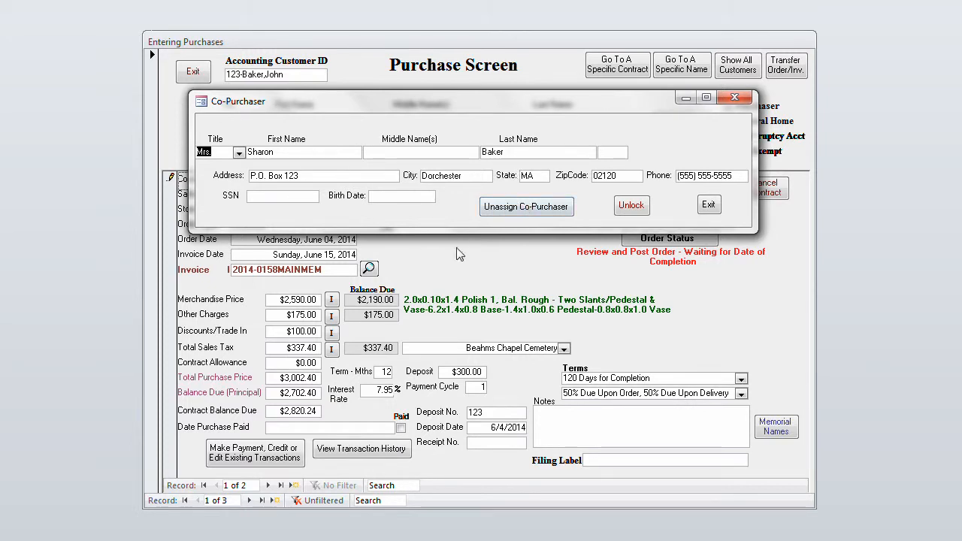
pyautogui.click(708, 205)
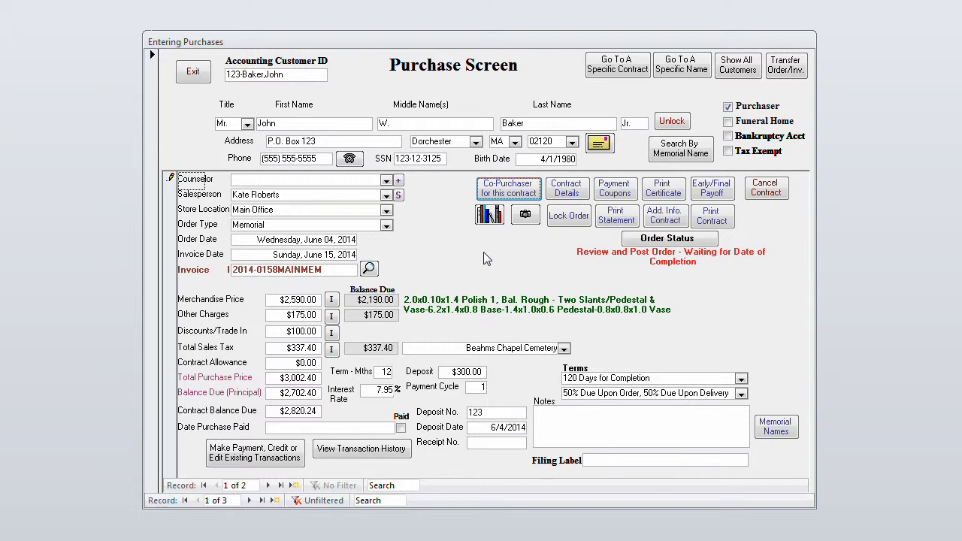
pyautogui.click(560, 256)
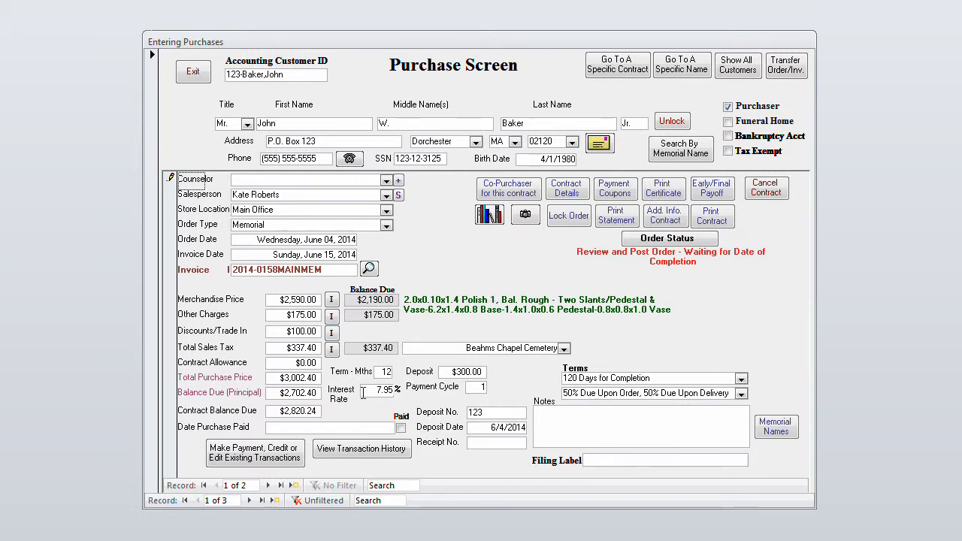
# Check the second customer's order, and transfer that contract to the first customer
pyautogui.click(250, 500)
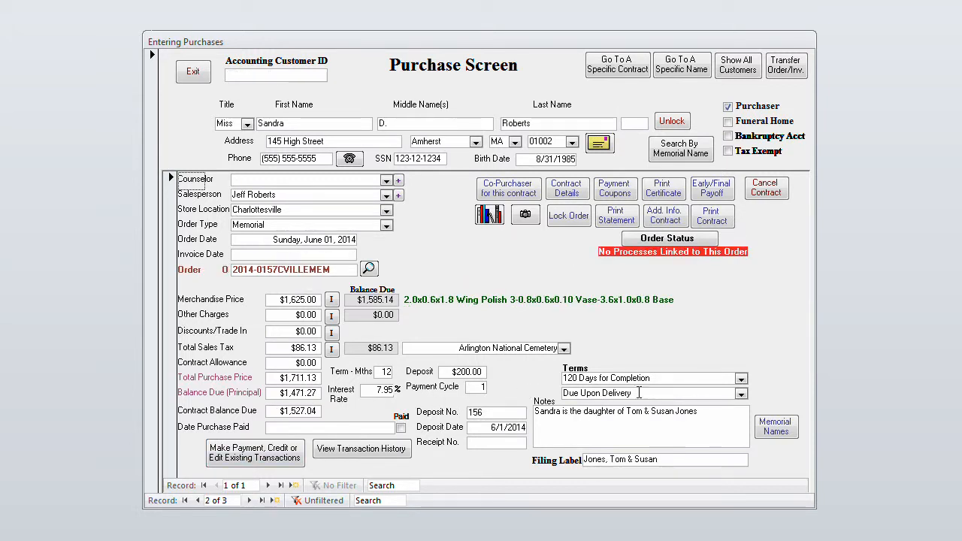
pyautogui.click(635, 419)
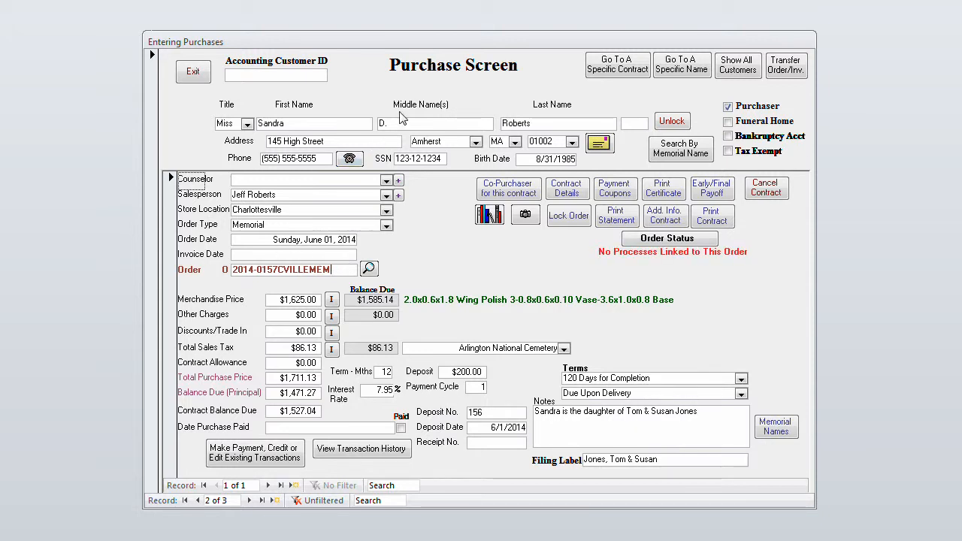
pyautogui.click(199, 500)
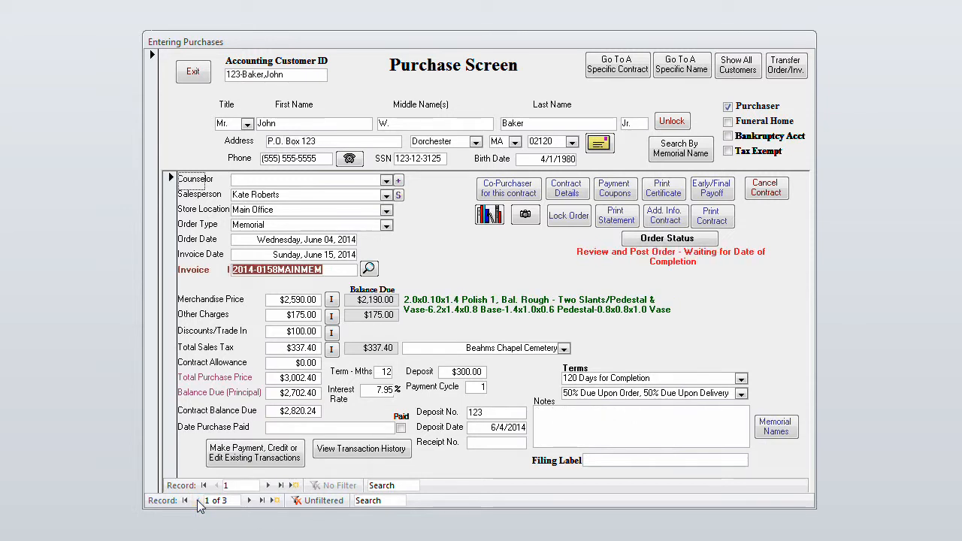
pyautogui.click(790, 66)
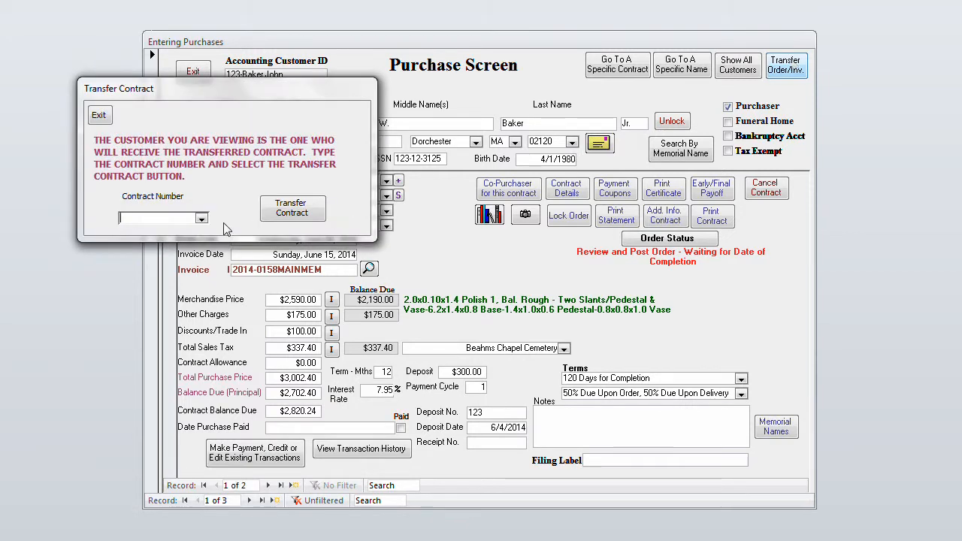
pyautogui.click(201, 218)
pyautogui.click(159, 251)
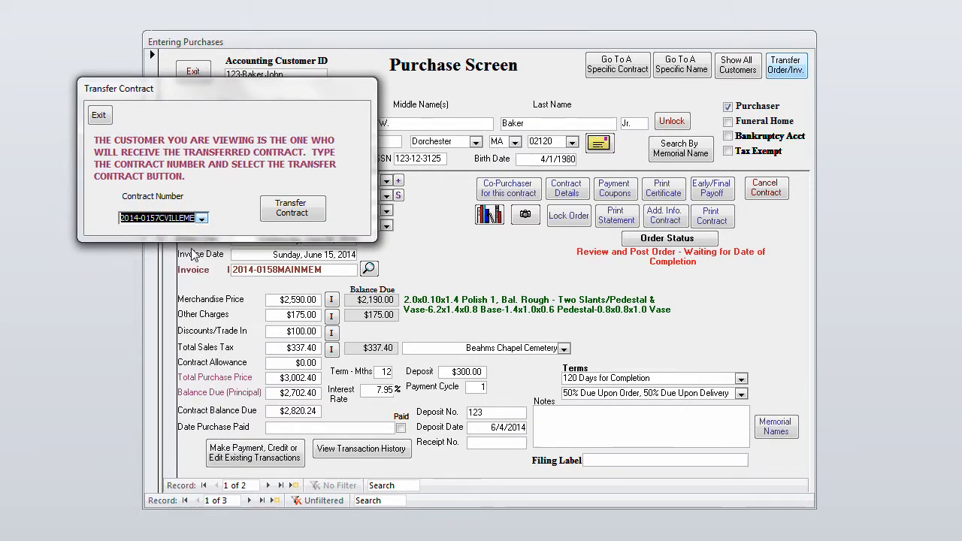
pyautogui.click(303, 214)
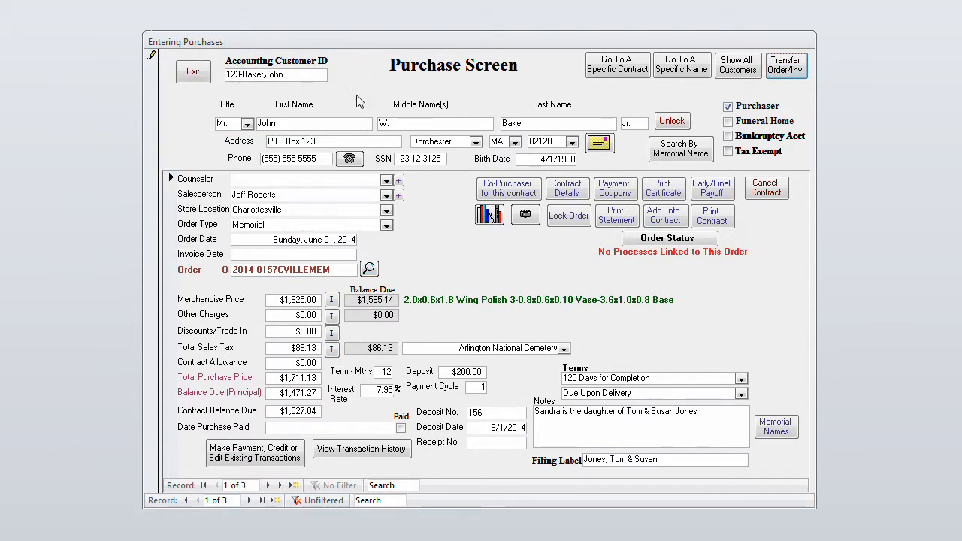
# Return to the second customer and transfer the same contract back to that customer
pyautogui.click(250, 500)
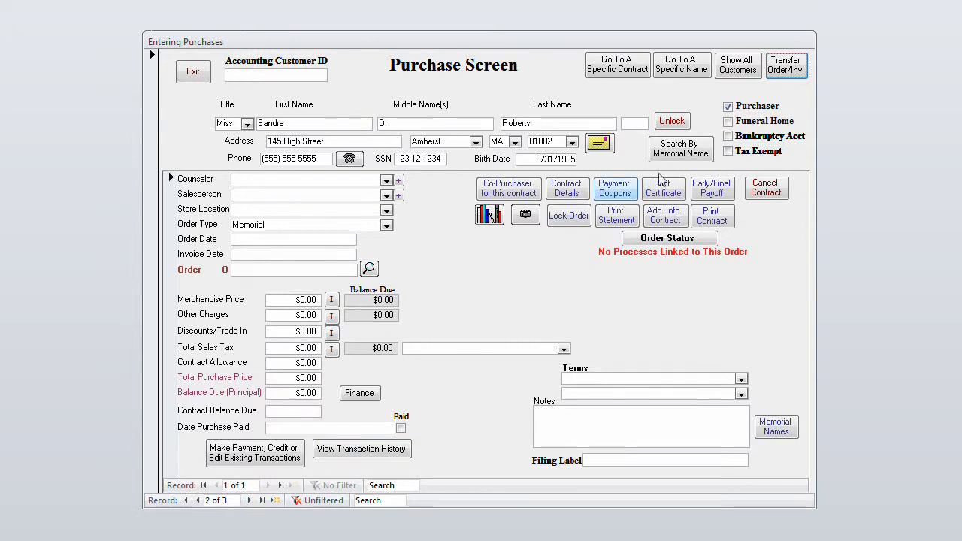
pyautogui.click(786, 64)
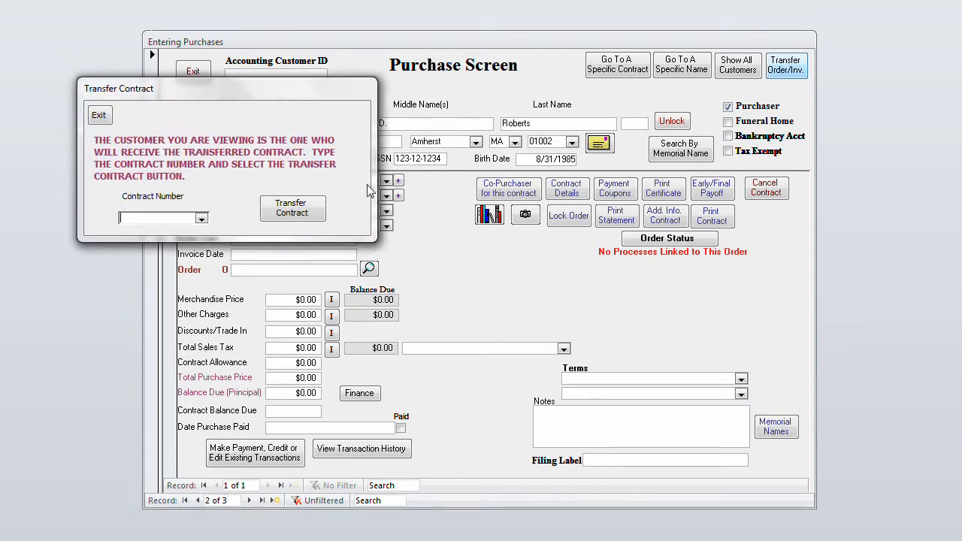
pyautogui.click(201, 218)
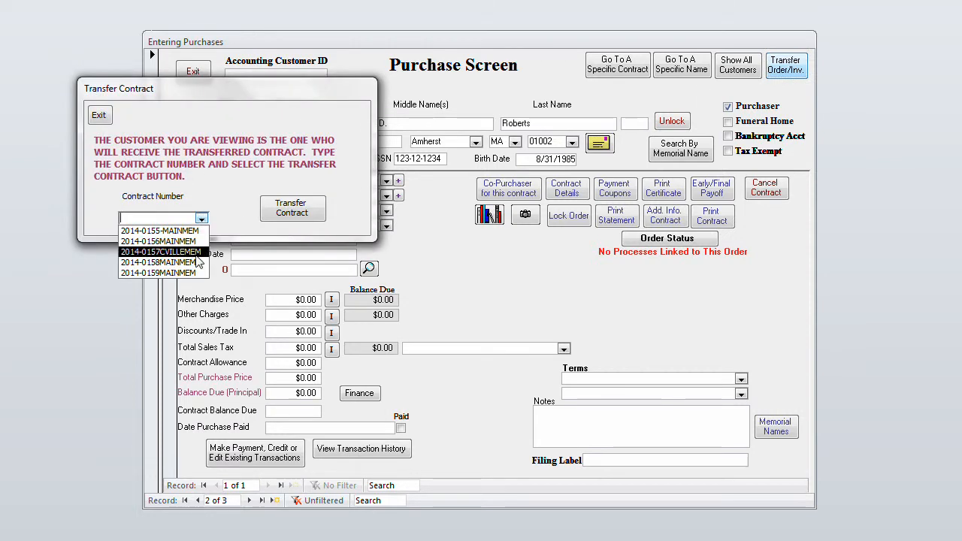
pyautogui.click(197, 251)
pyautogui.click(293, 211)
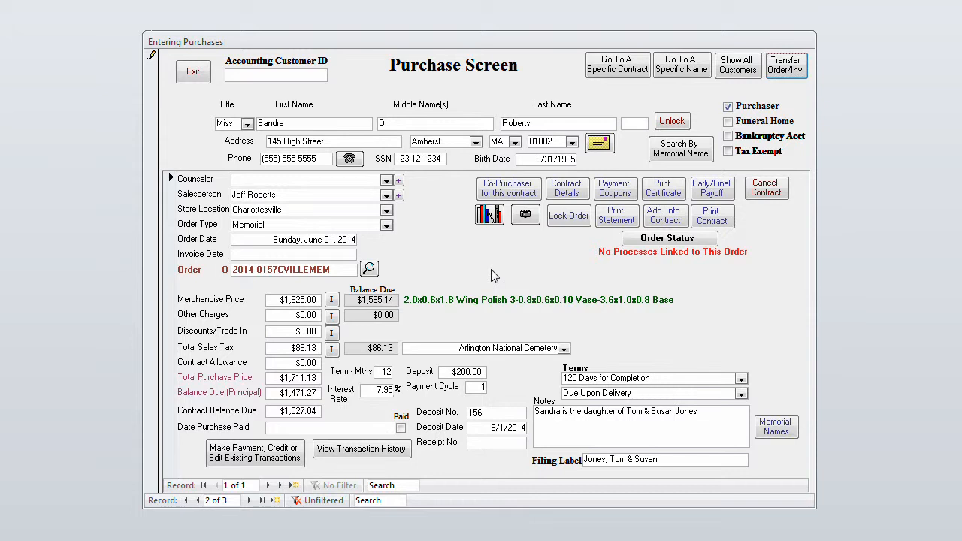
# Review the list of names on the second customer's memorial, and close it
pyautogui.click(727, 414)
pyautogui.click(782, 432)
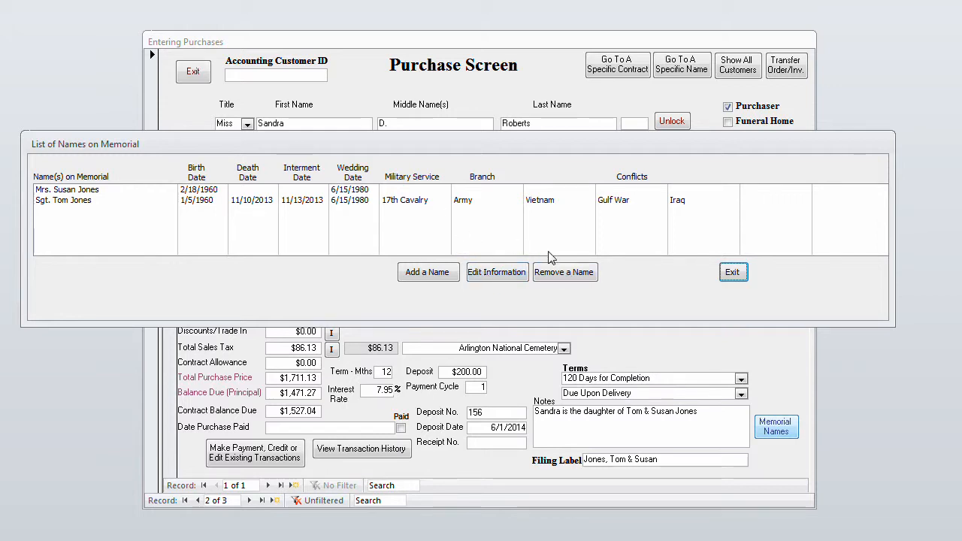
pyautogui.click(736, 273)
pyautogui.click(733, 417)
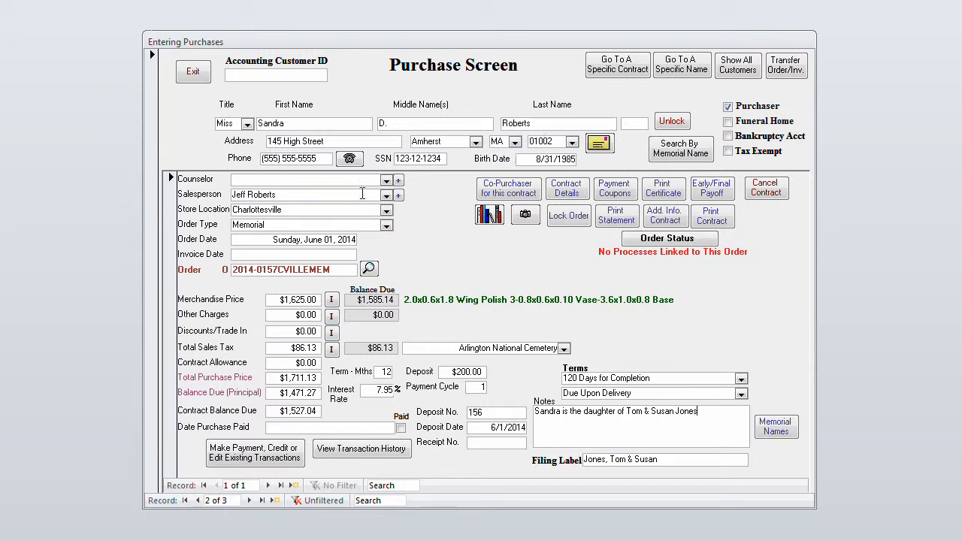
# From the first customer's record, search the last name field for the second customer's last name, and close the search
pyautogui.click(186, 501)
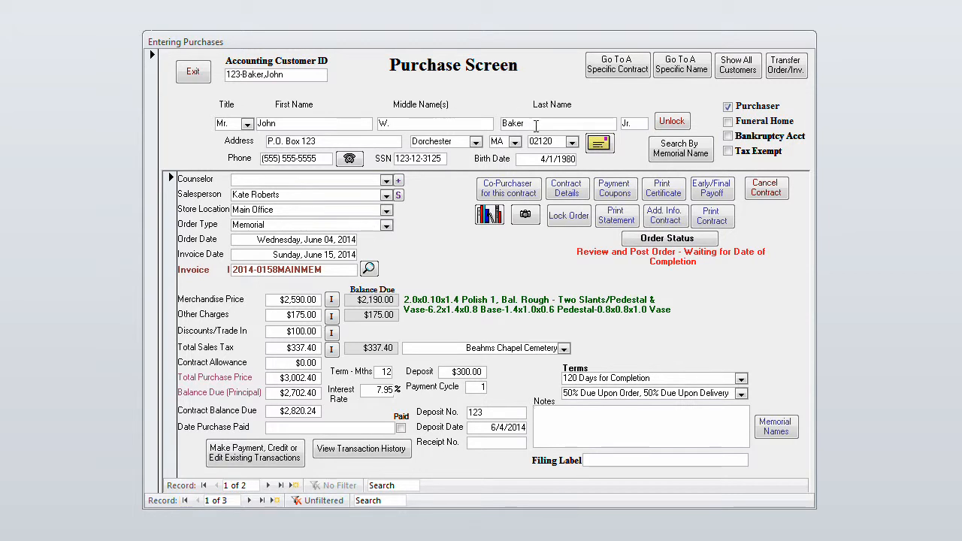
pyautogui.hotkey('ctrl', 'f')
pyautogui.write('roberts')
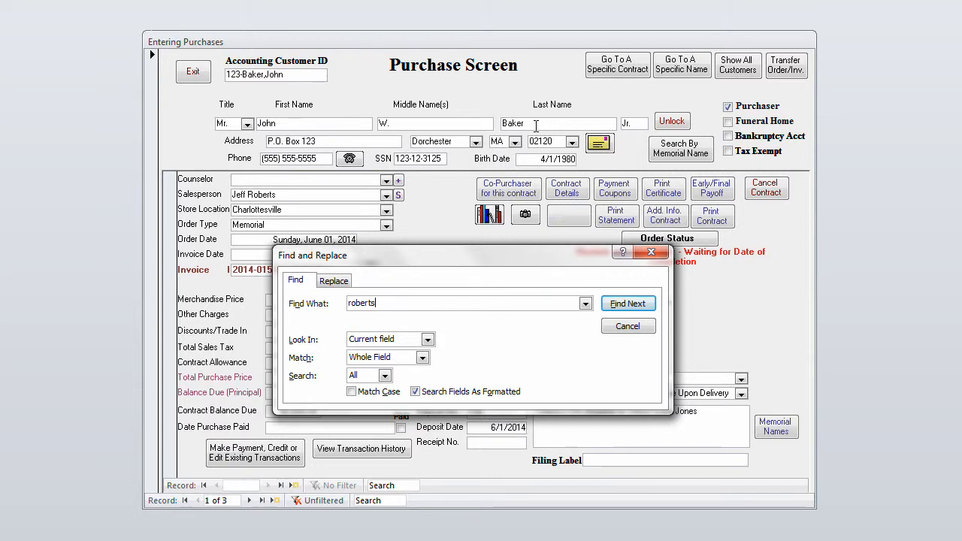
pyautogui.press('Return')
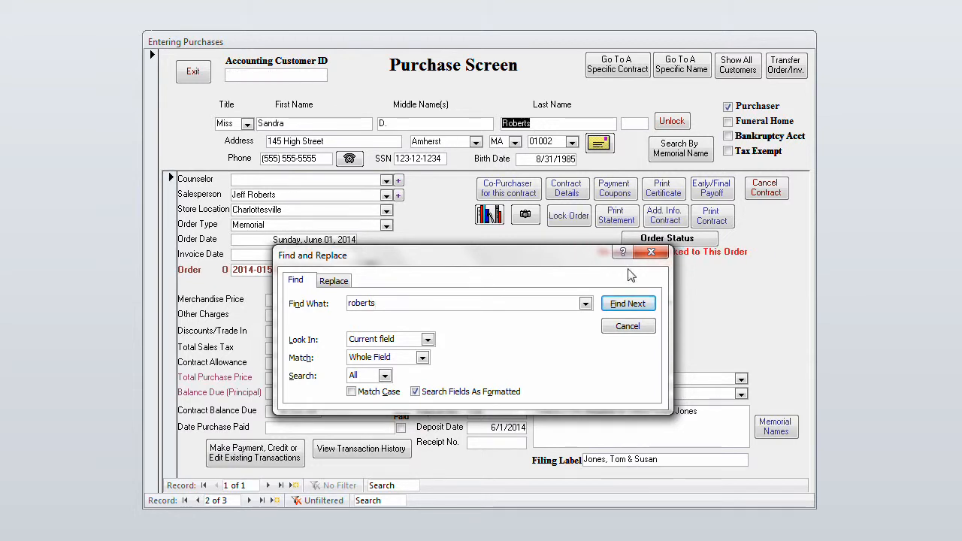
pyautogui.click(651, 253)
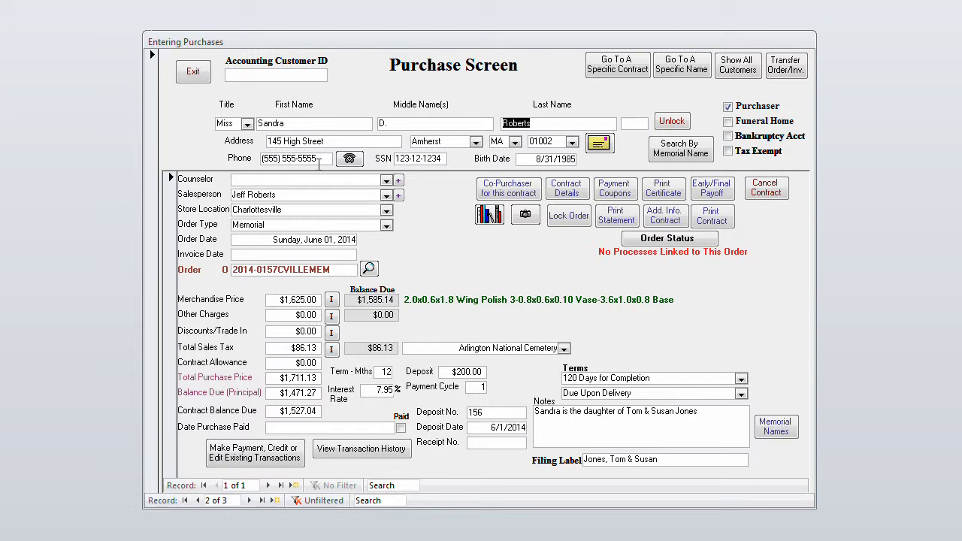
# From the second customer's record, search the first name field for the first customer's first name, and close the search
pyautogui.click(304, 123)
pyautogui.hotkey('ctrl', 'f')
pyautogui.write('john')
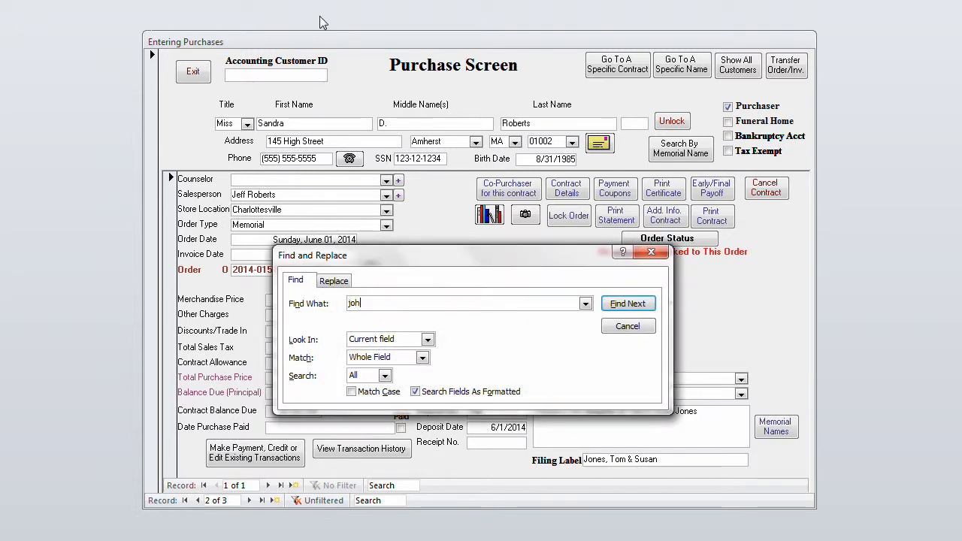
pyautogui.press('Return')
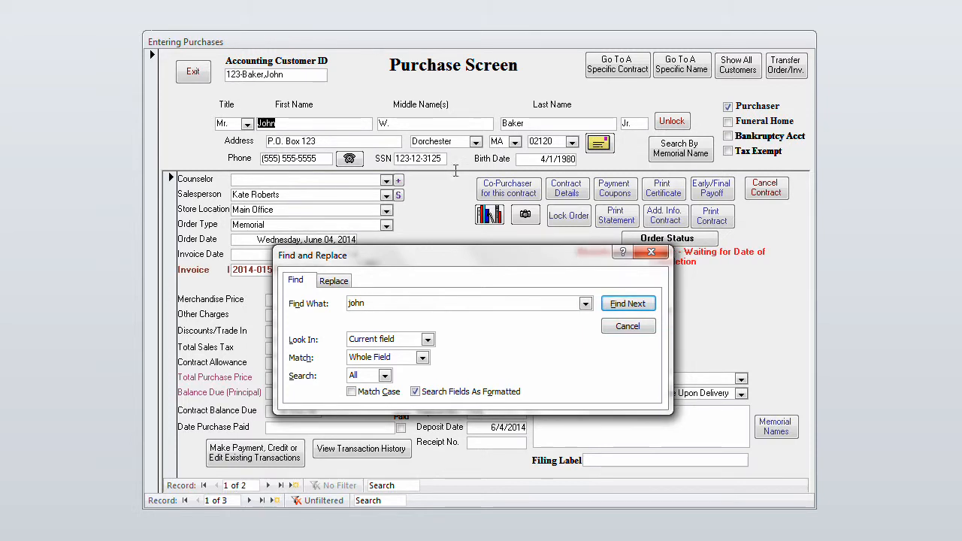
pyautogui.click(664, 256)
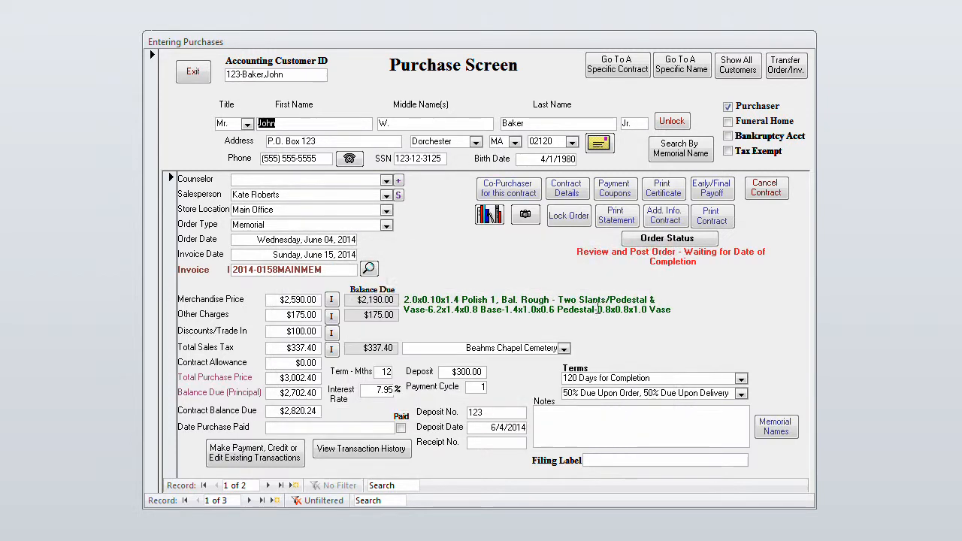
pyautogui.click(574, 424)
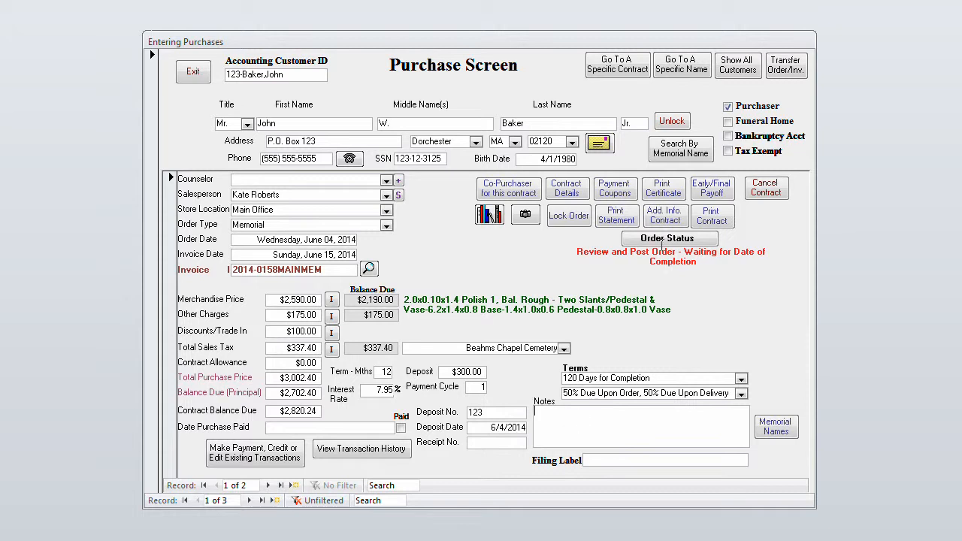
# Search by memorial name for the first listed person, go to that contract, and restore the full list of contracts
pyautogui.click(683, 148)
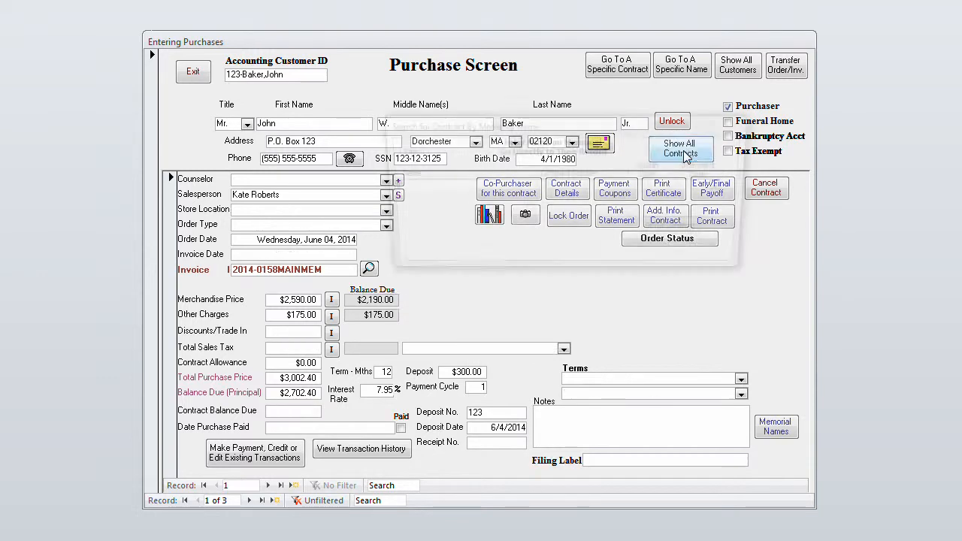
pyautogui.click(726, 187)
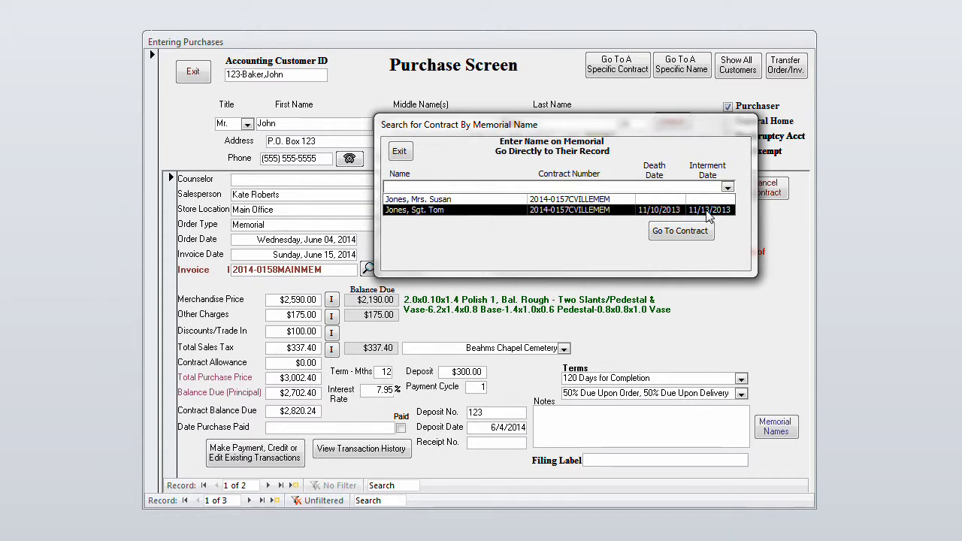
pyautogui.click(454, 200)
pyautogui.click(701, 231)
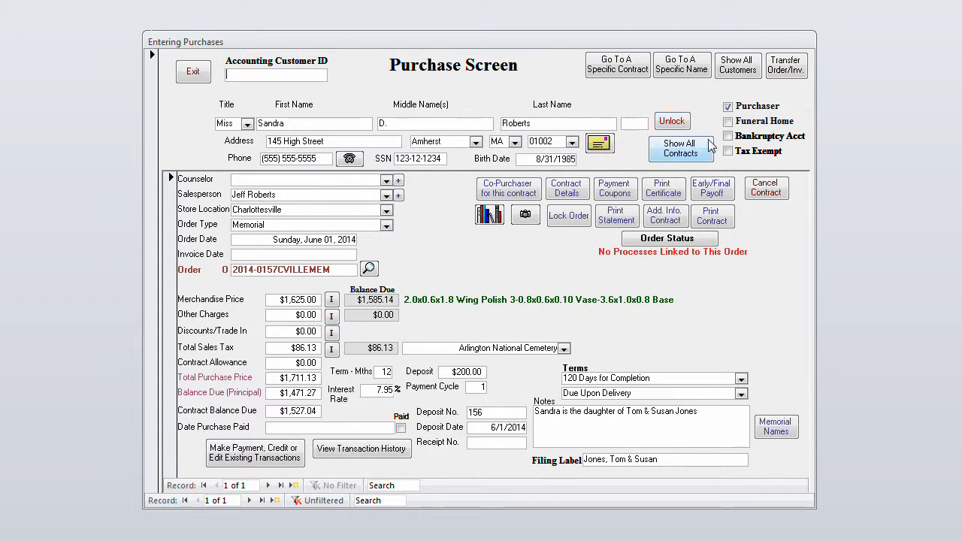
pyautogui.click(681, 148)
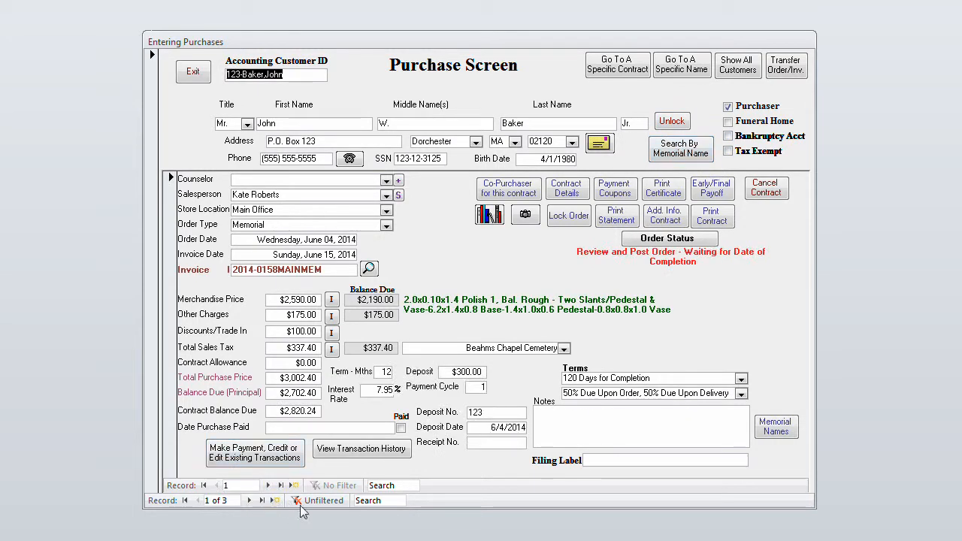
# Go directly to the fourth contract in the contract number list, close the lookup, and show all contracts again
pyautogui.click(618, 68)
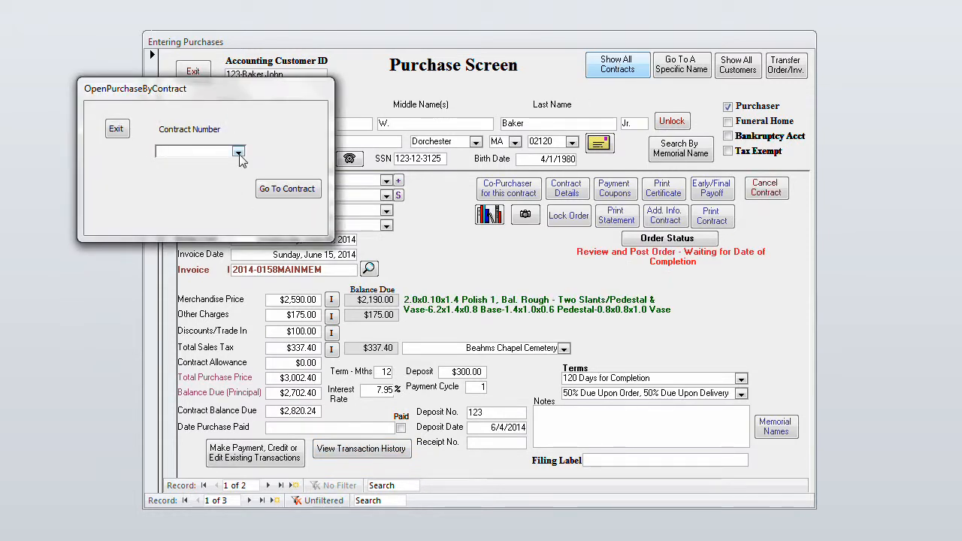
pyautogui.click(238, 154)
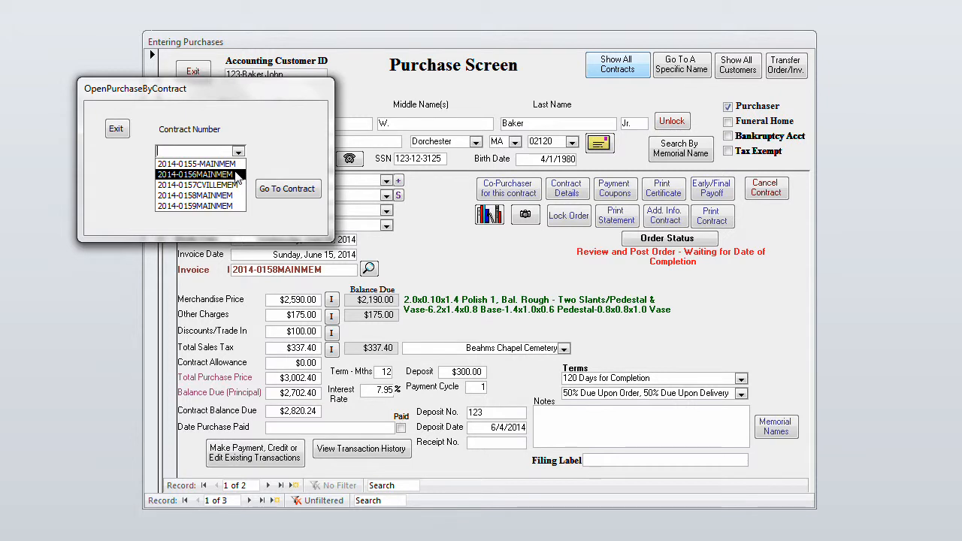
pyautogui.click(229, 196)
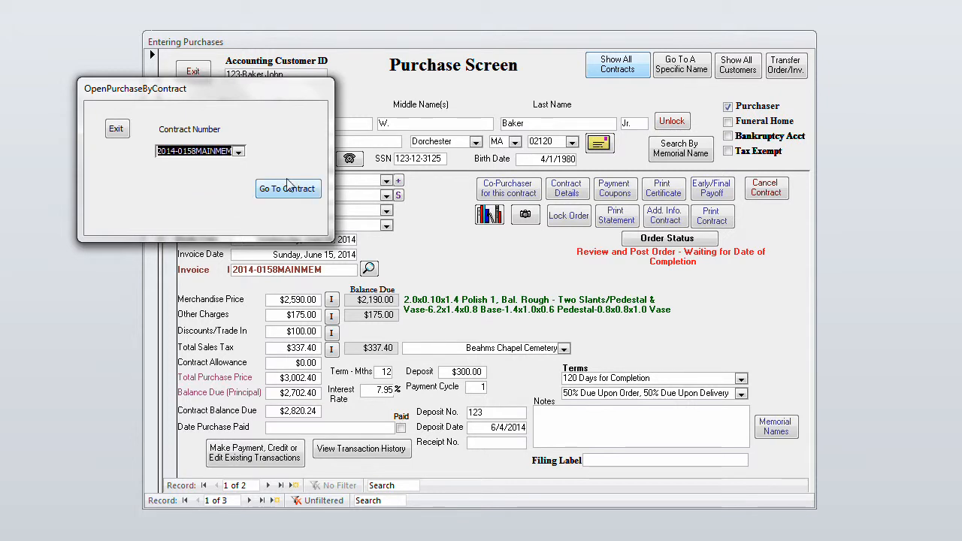
pyautogui.click(289, 189)
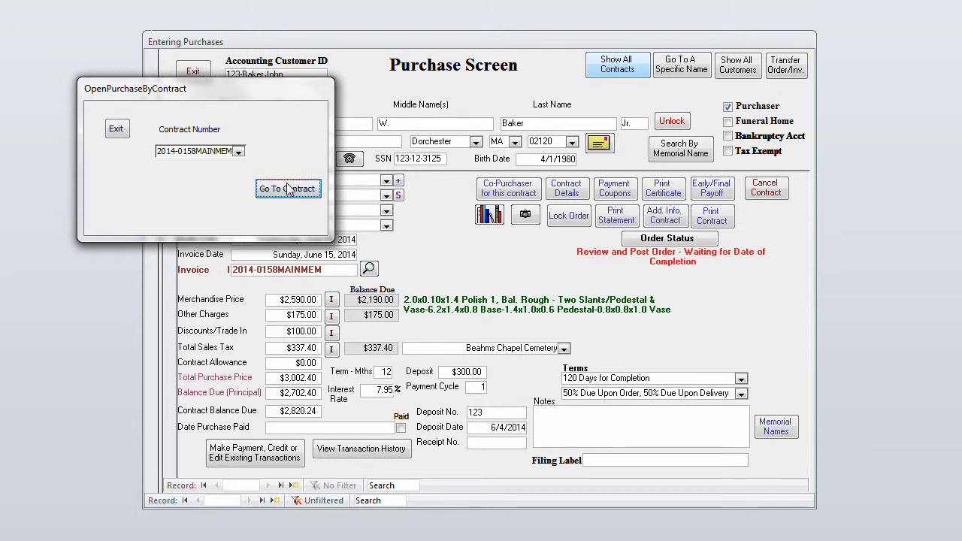
pyautogui.click(114, 129)
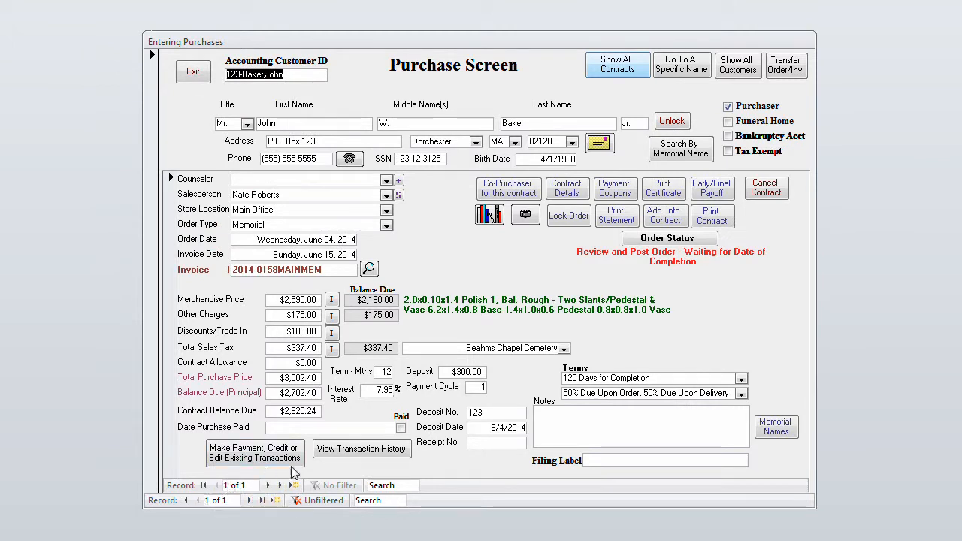
pyautogui.click(610, 68)
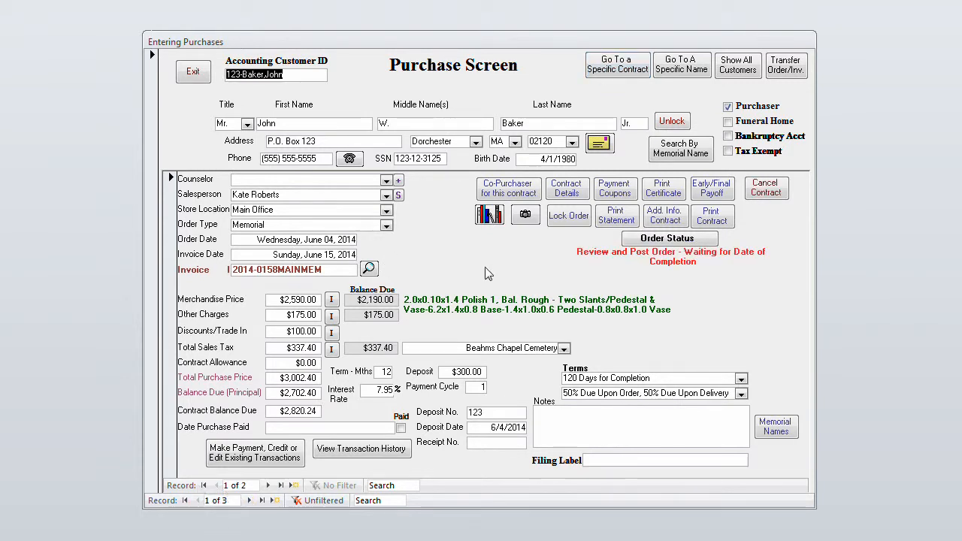
# Look up a specific customer by name using the fourth listed entry, go to that customer's record, and close the lookup
pyautogui.click(694, 69)
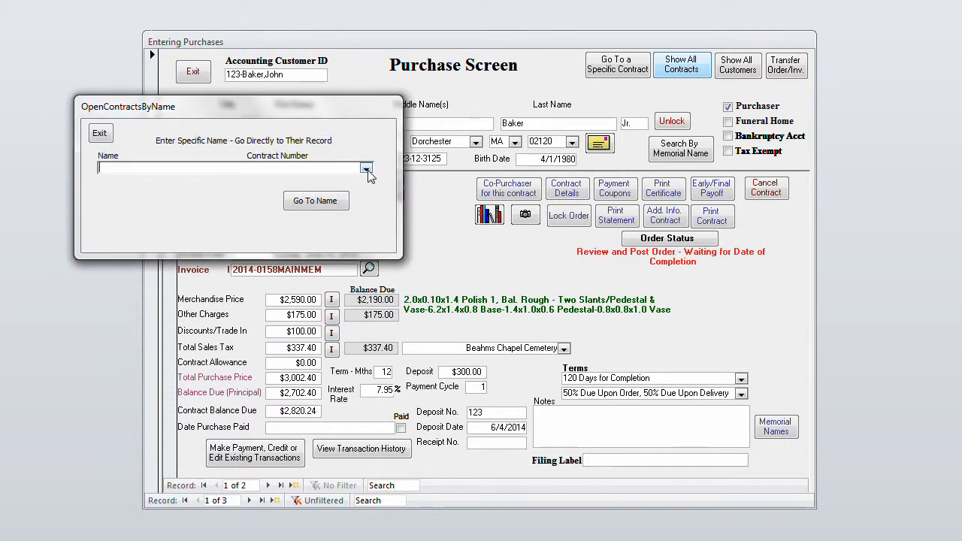
pyautogui.click(366, 169)
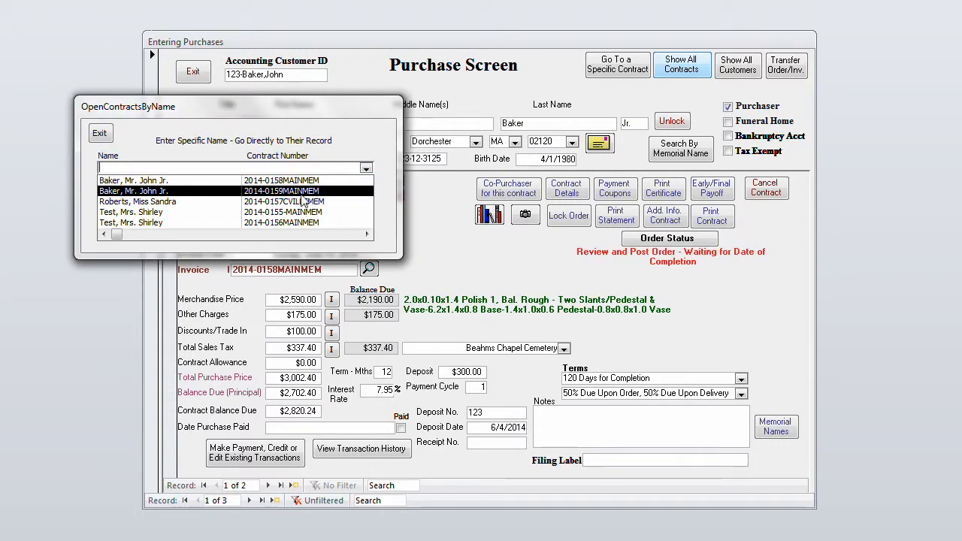
pyautogui.click(266, 213)
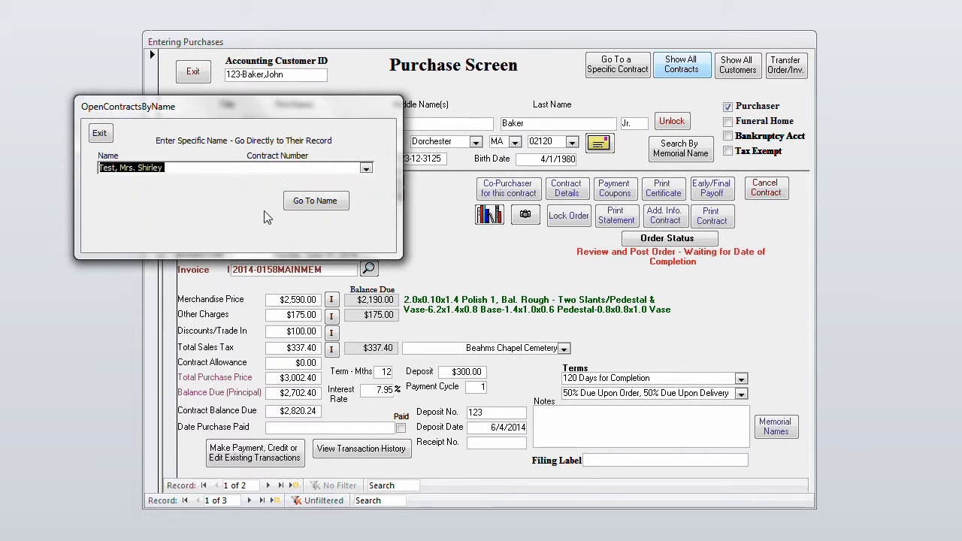
pyautogui.click(321, 202)
pyautogui.click(100, 135)
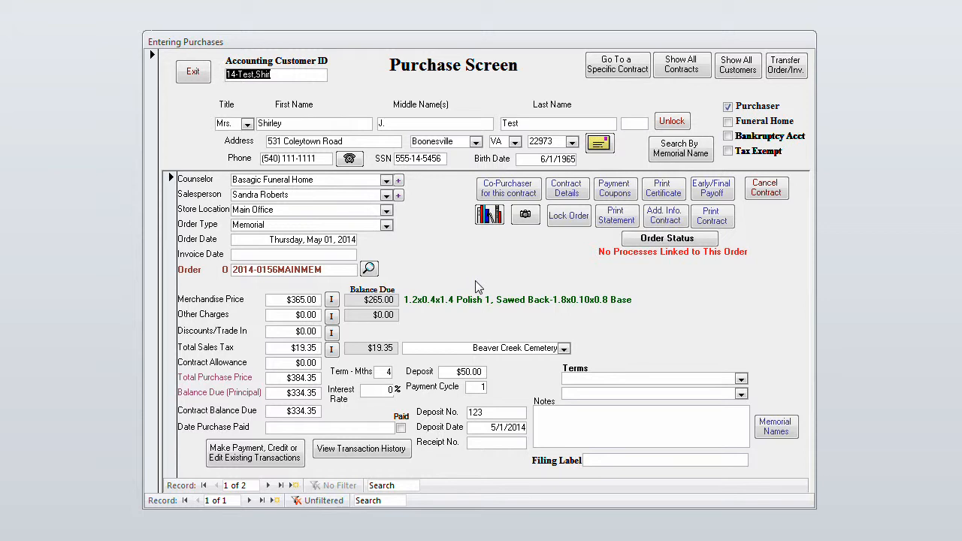
pyautogui.click(588, 430)
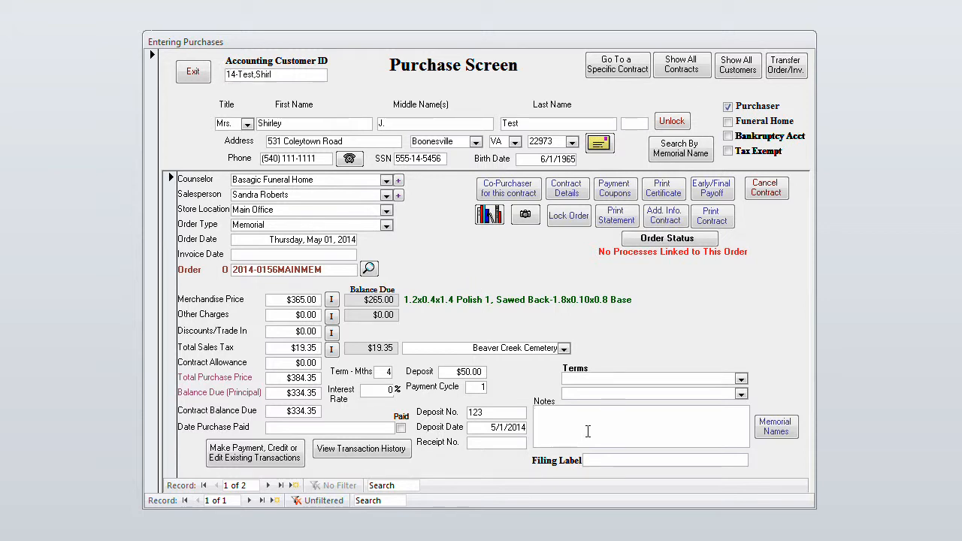